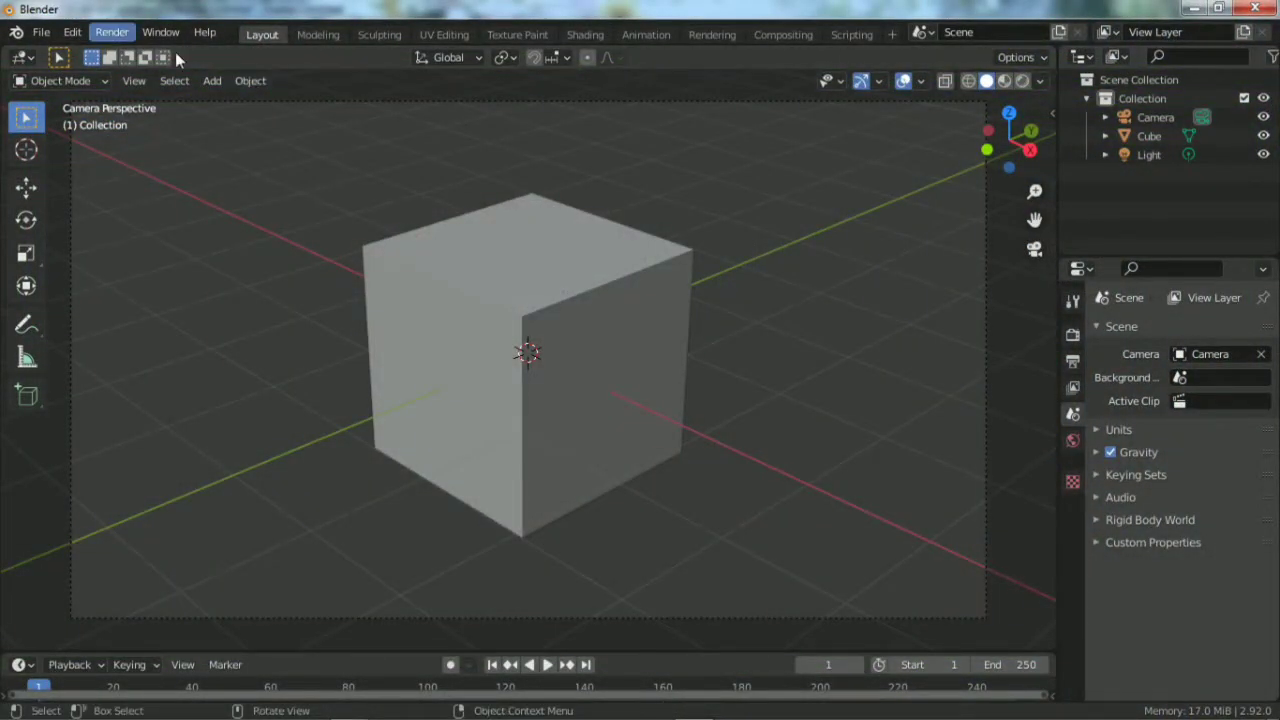
# Show the Blender splash screen from the application menu, then close it.
pyautogui.click(17, 33)
pyautogui.click(28, 36)
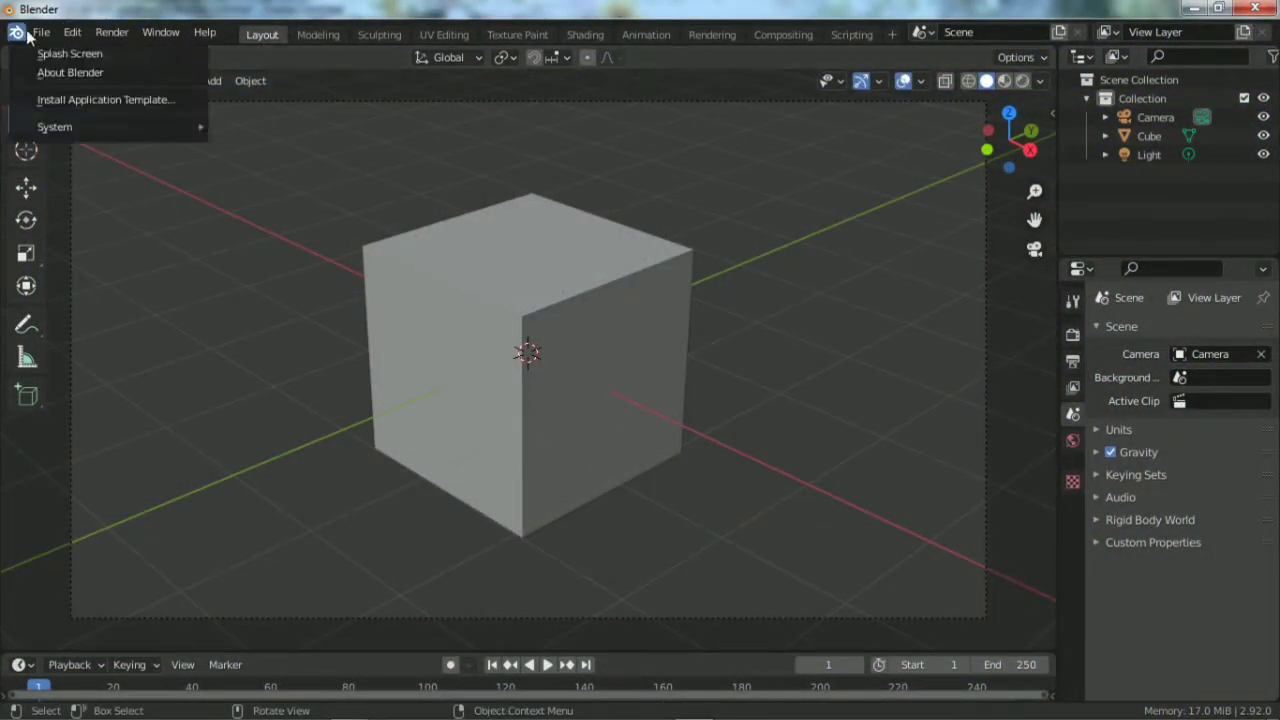
pyautogui.click(45, 54)
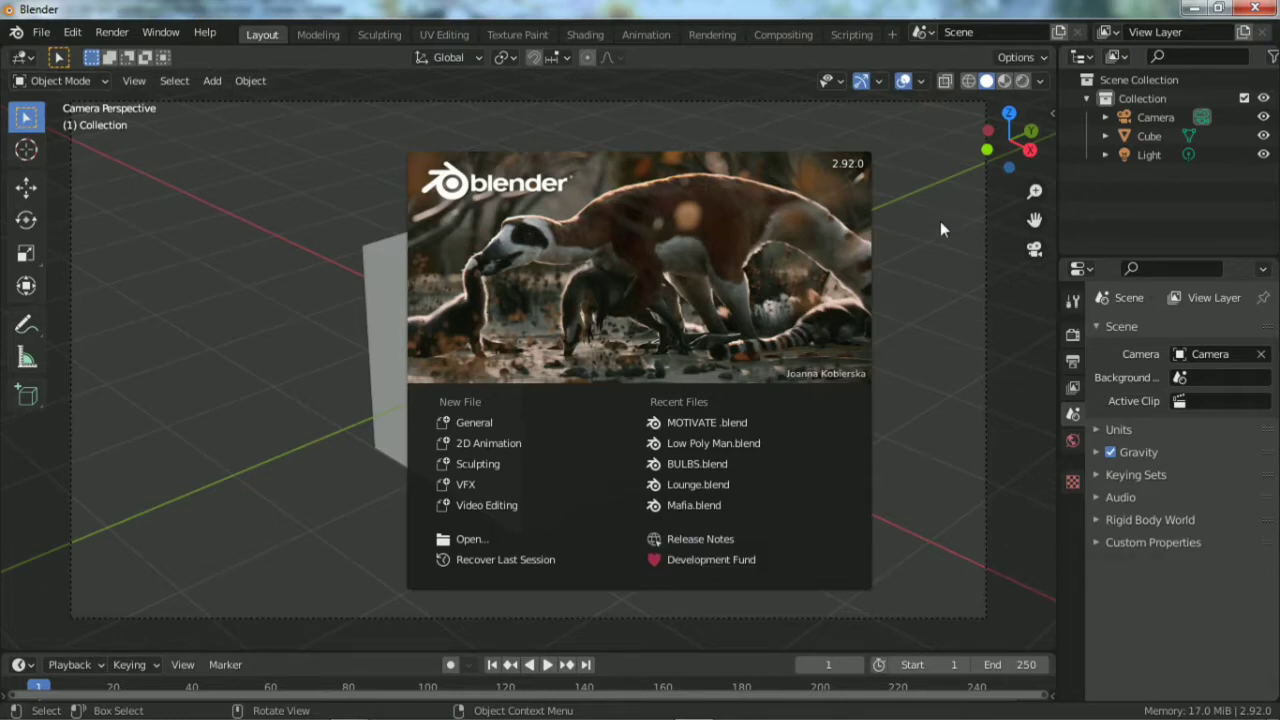
pyautogui.click(95, 203)
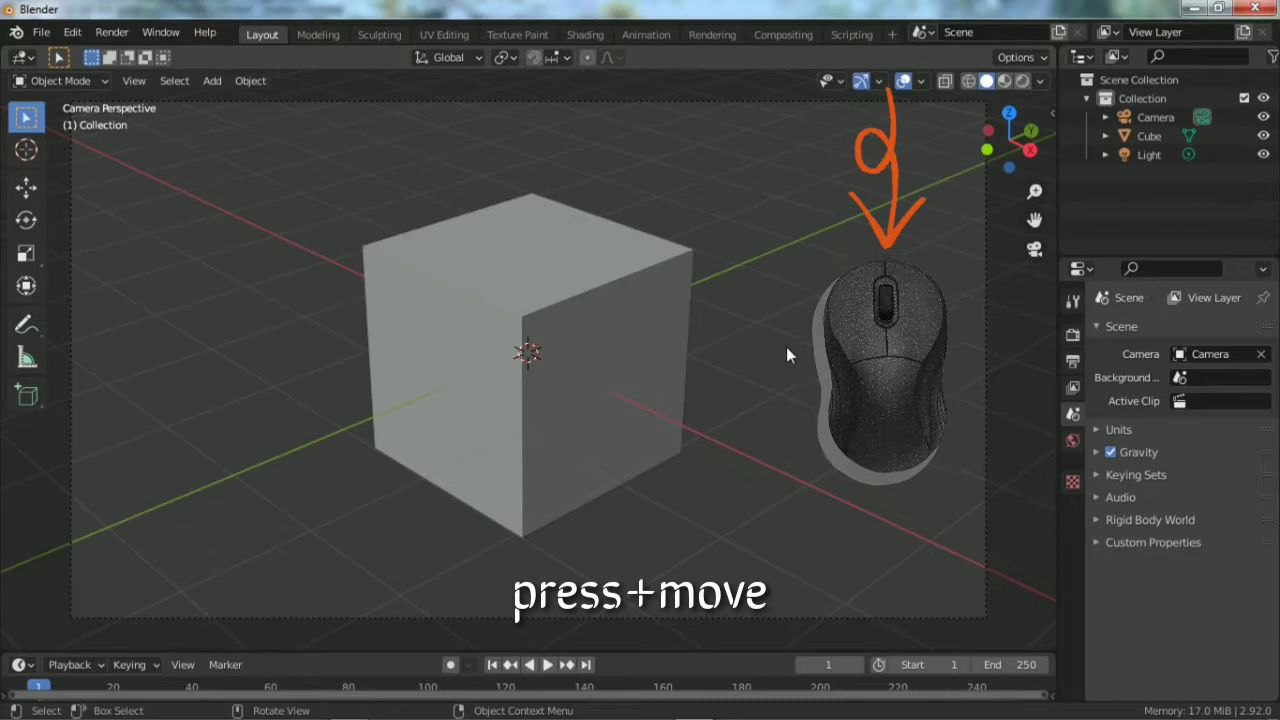
# Orbit around the cube until the camera comes into sight, then zoom out slightly.
pyautogui.moveTo(786, 347)
pyautogui.mouseDown(button='middle')
pyautogui.moveTo(514, 315)
pyautogui.moveTo(560, 237)
pyautogui.moveTo(677, 266)
pyautogui.moveTo(580, 371)
pyautogui.moveTo(414, 333)
pyautogui.moveTo(350, 285)
pyautogui.moveTo(763, 352)
pyautogui.moveTo(785, 331)
pyautogui.moveTo(702, 260)
pyautogui.moveTo(393, 292)
pyautogui.moveTo(784, 397)
pyautogui.mouseUp(button='middle')
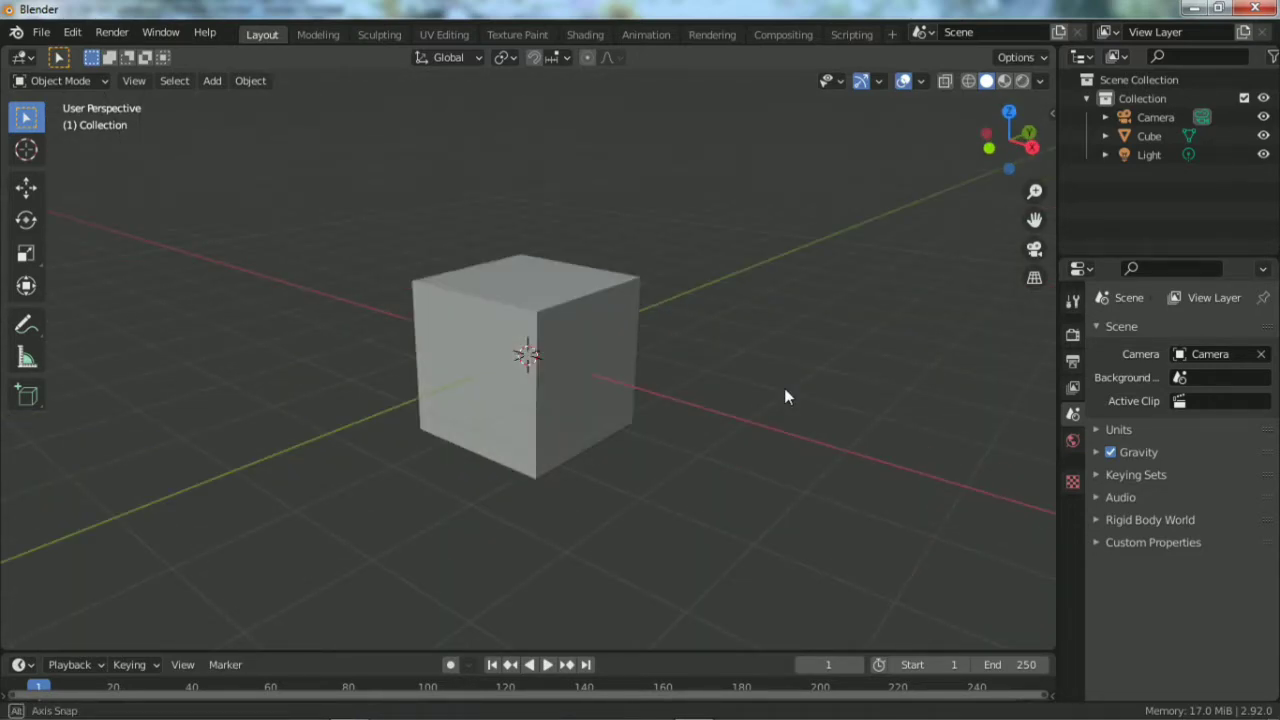
pyautogui.moveTo(798, 230)
pyautogui.mouseDown(button='middle')
pyautogui.moveTo(737, 263)
pyautogui.moveTo(443, 294)
pyautogui.moveTo(414, 217)
pyautogui.moveTo(522, 431)
pyautogui.mouseUp(button='middle')
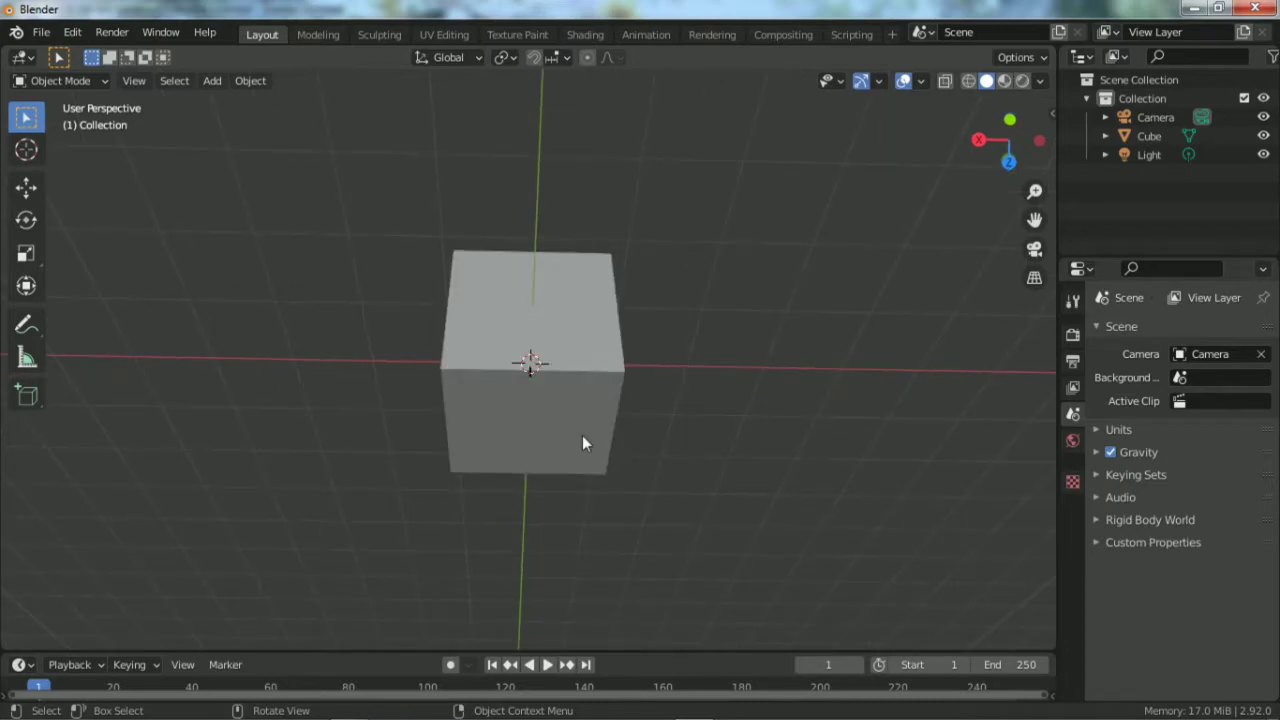
pyautogui.moveTo(686, 493)
pyautogui.mouseDown(button='middle')
pyautogui.moveTo(600, 320)
pyautogui.moveTo(643, 371)
pyautogui.moveTo(536, 331)
pyautogui.mouseUp(button='middle')
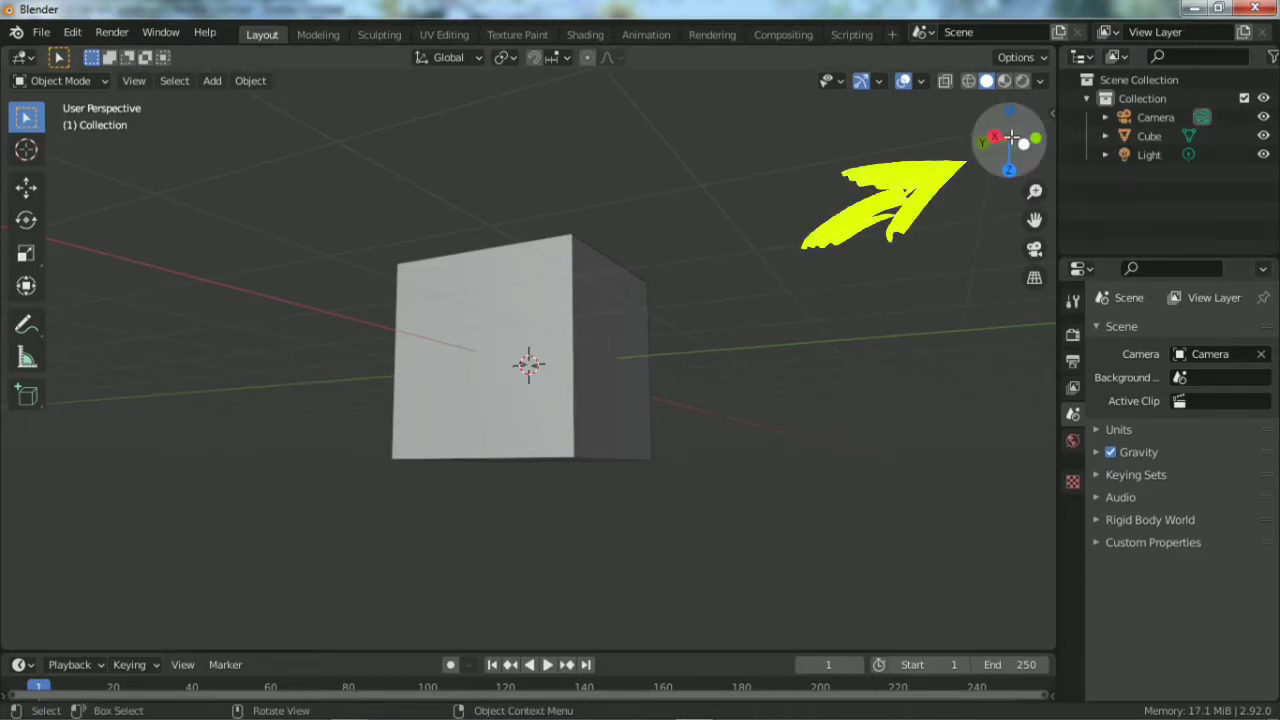
pyautogui.moveTo(1012, 113)
pyautogui.mouseDown()
pyautogui.moveTo(1005, 140)
pyautogui.moveTo(1030, 125)
pyautogui.moveTo(1010, 140)
pyautogui.moveTo(1005, 225)
pyautogui.mouseUp()
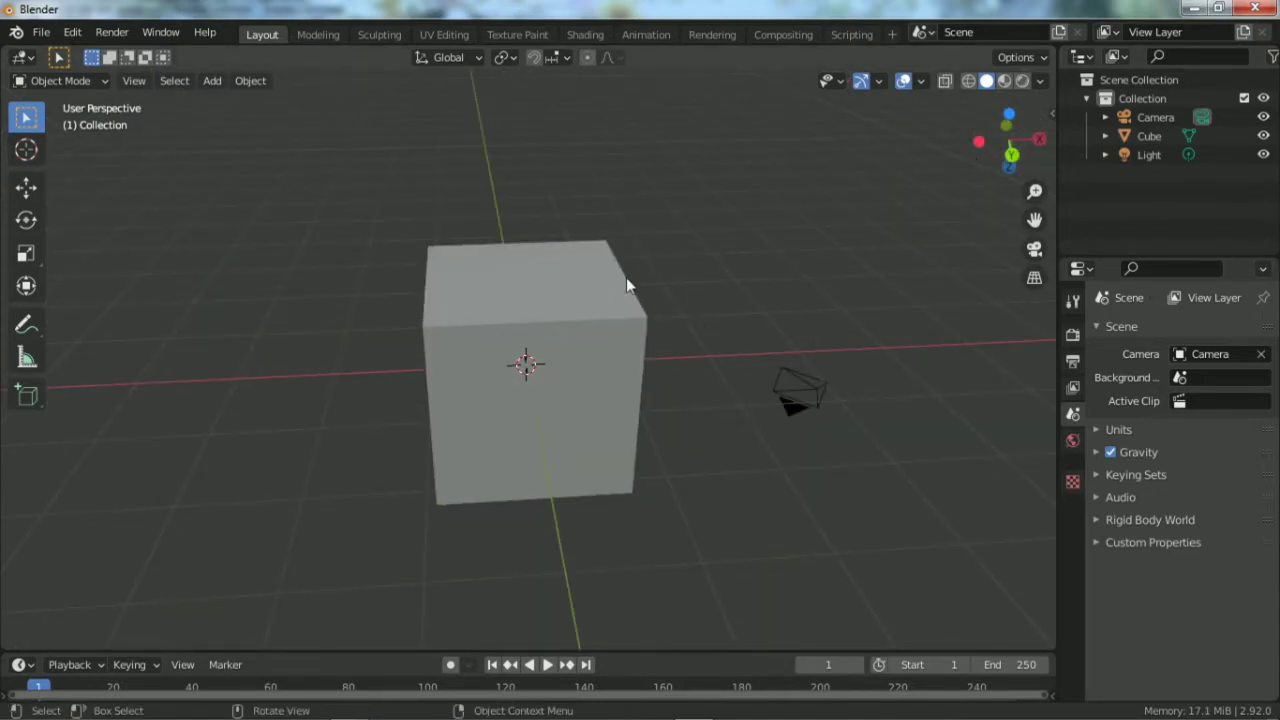
pyautogui.scroll(-1, 610, 271)
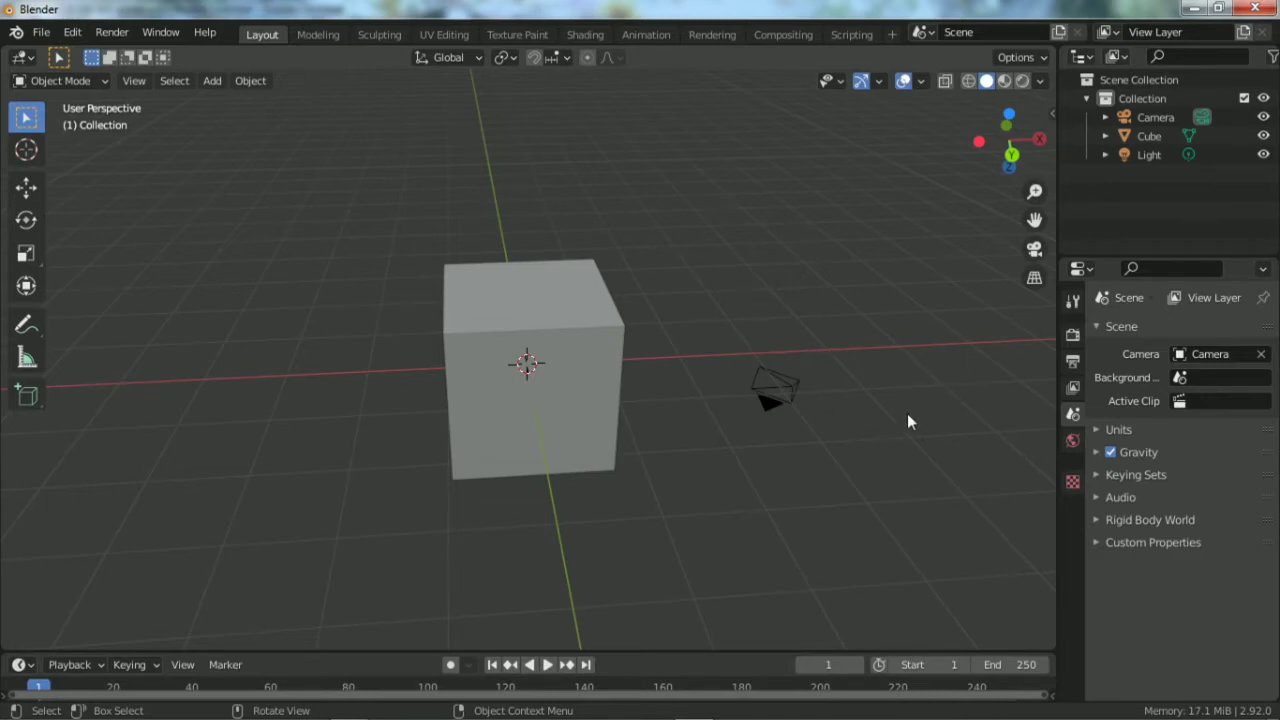
# Pan the view left so the cube is at the edge and the camera is lower right.
pyautogui.moveTo(907, 413); pyautogui.dragTo(832, 427, button='middle')
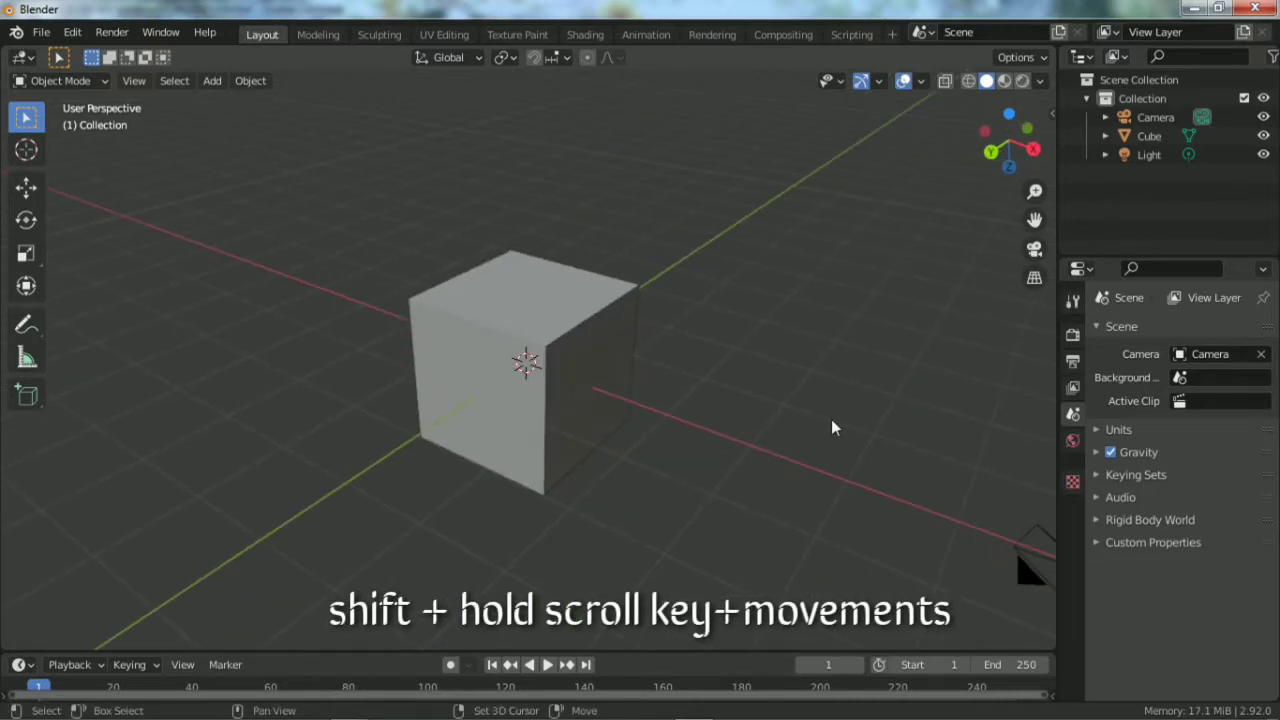
pyautogui.moveTo(837, 423)
pyautogui.keyDown('shift'); pyautogui.mouseDown(button='middle')
pyautogui.moveTo(629, 383)
pyautogui.moveTo(822, 455)
pyautogui.moveTo(743, 395)
pyautogui.moveTo(671, 502)
pyautogui.moveTo(714, 418)
pyautogui.moveTo(646, 468)
pyautogui.moveTo(696, 414)
pyautogui.moveTo(629, 425)
pyautogui.mouseUp(button='middle'); pyautogui.keyUp('shift')
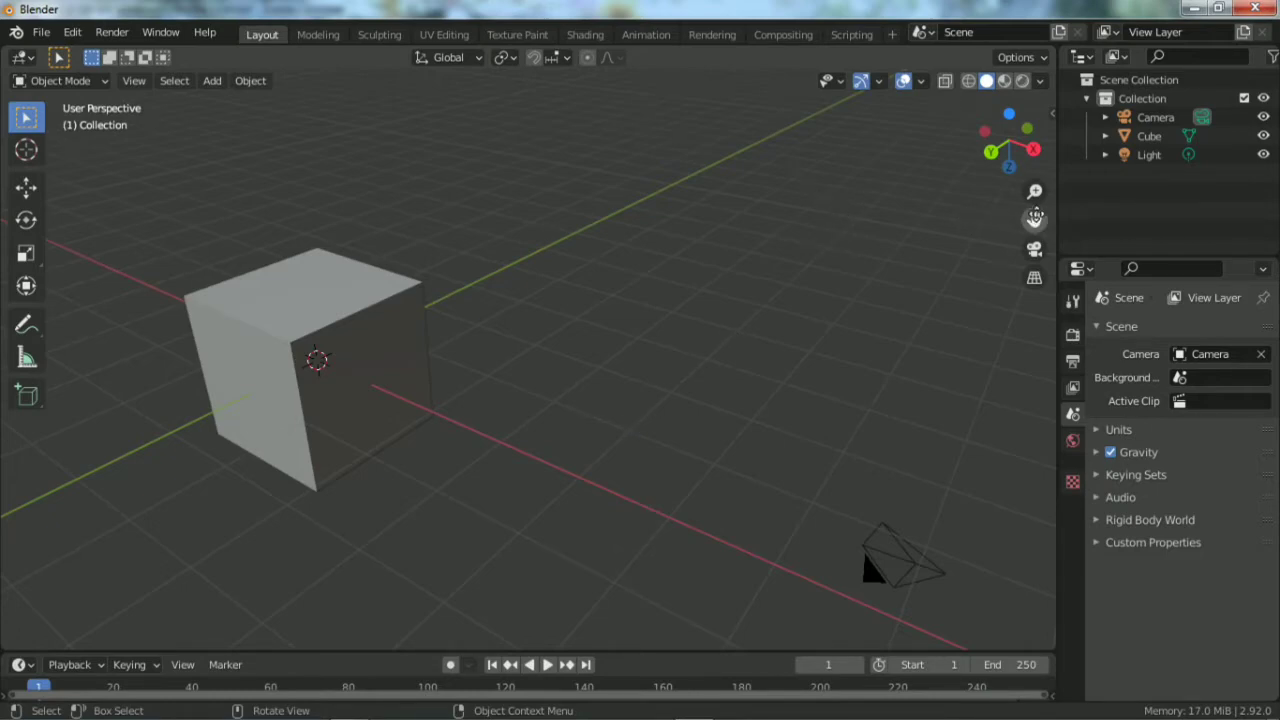
pyautogui.moveTo(1035, 220); pyautogui.dragTo(1151, 130)
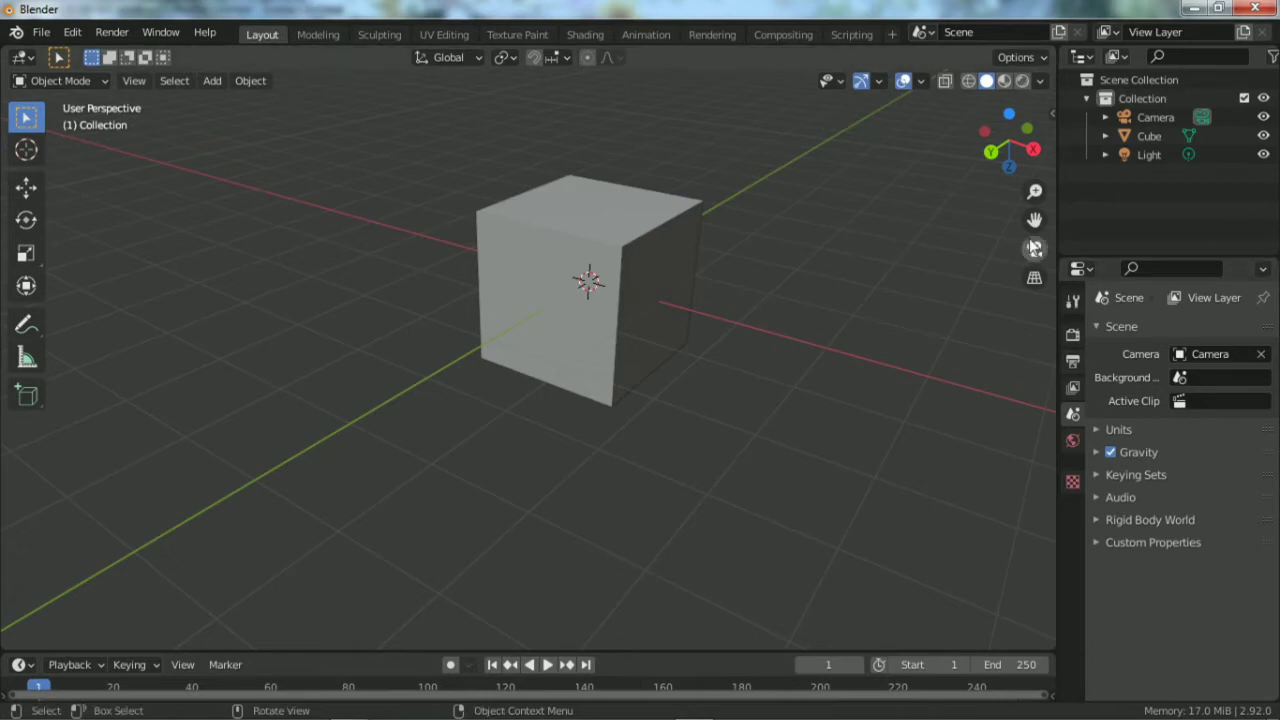
pyautogui.moveTo(1034, 219); pyautogui.dragTo(764, 480)
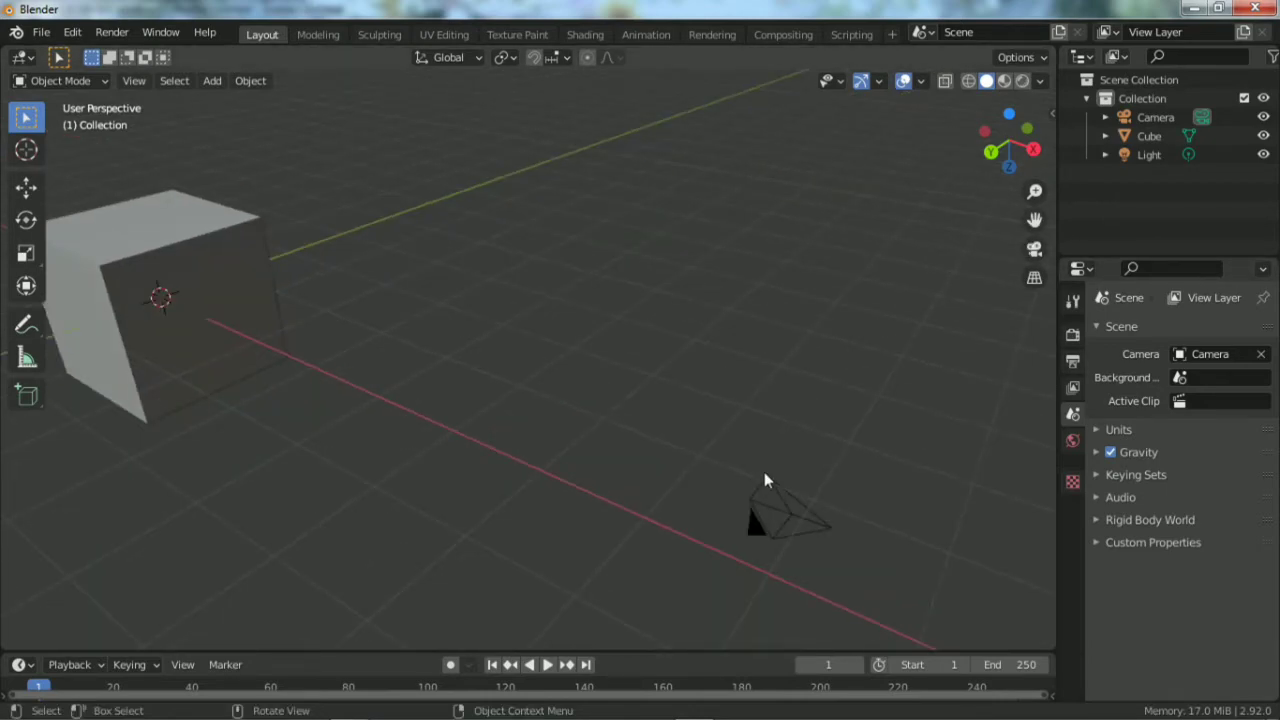
# Select the camera to show its lens settings, then orbit to re-centre the cube.
pyautogui.click(764, 480)
pyautogui.moveTo(1034, 219)
pyautogui.mouseDown()
pyautogui.moveTo(950, 195)
pyautogui.moveTo(1150, 150)
pyautogui.mouseUp()
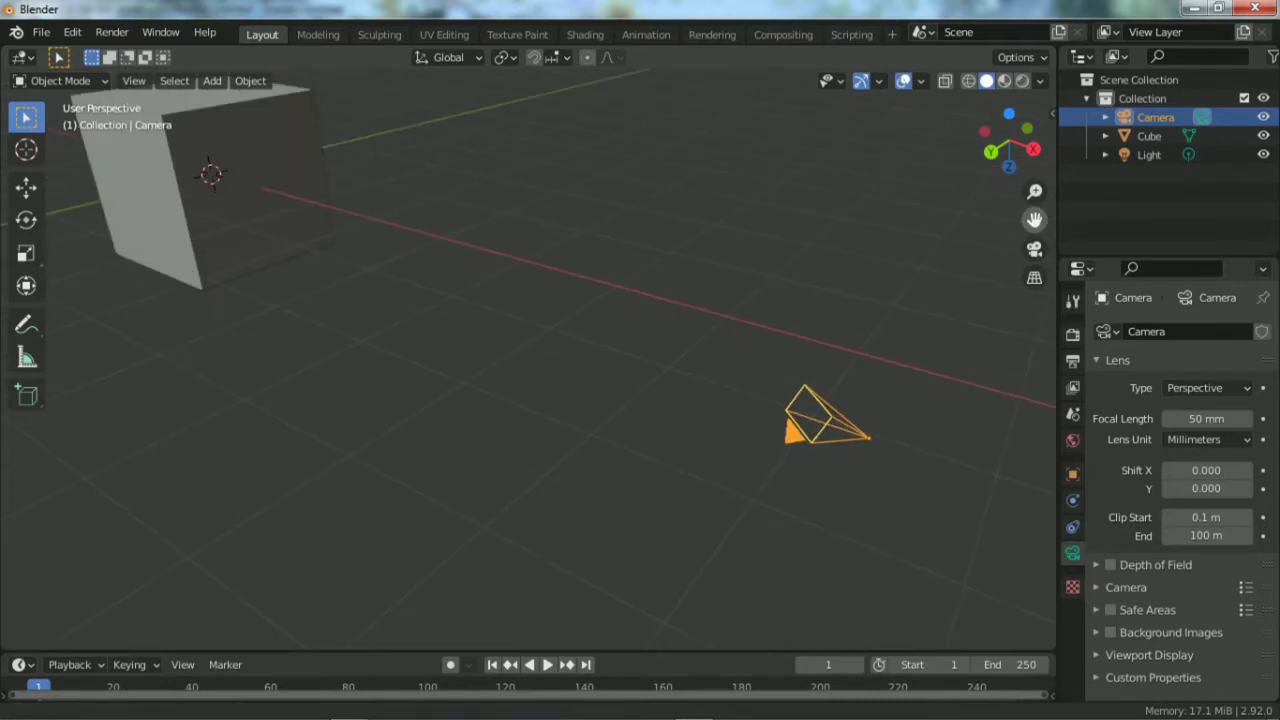
pyautogui.moveTo(741, 272)
pyautogui.mouseDown(button='middle')
pyautogui.moveTo(520, 246)
pyautogui.moveTo(880, 283)
pyautogui.moveTo(720, 291)
pyautogui.moveTo(722, 248)
pyautogui.mouseUp(button='middle')
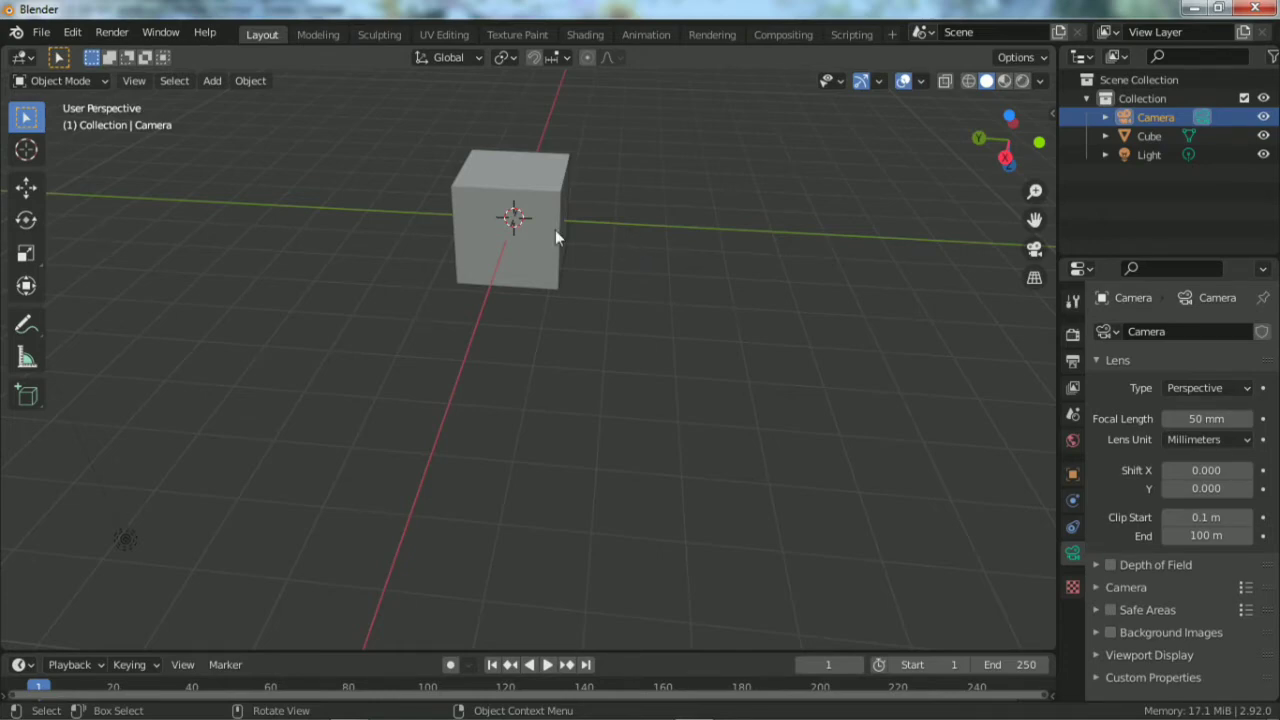
# Select the cube and zoom in and out, orbiting to a face-on view of it.
pyautogui.scroll(2, 555, 230)
pyautogui.scroll(3, 555, 230)
pyautogui.scroll(3, 555, 230)
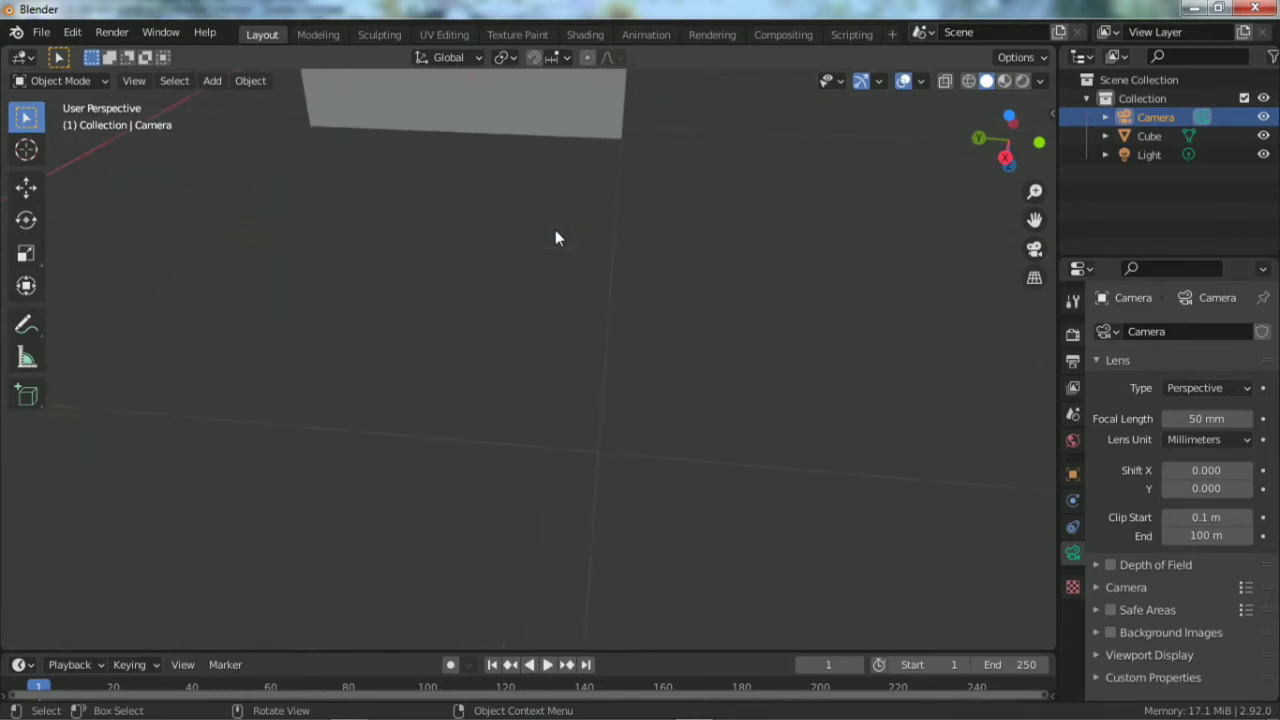
pyautogui.scroll(1, 555, 230)
pyautogui.click(577, 118)
pyautogui.scroll(2, 577, 118)
pyautogui.scroll(1, 577, 118)
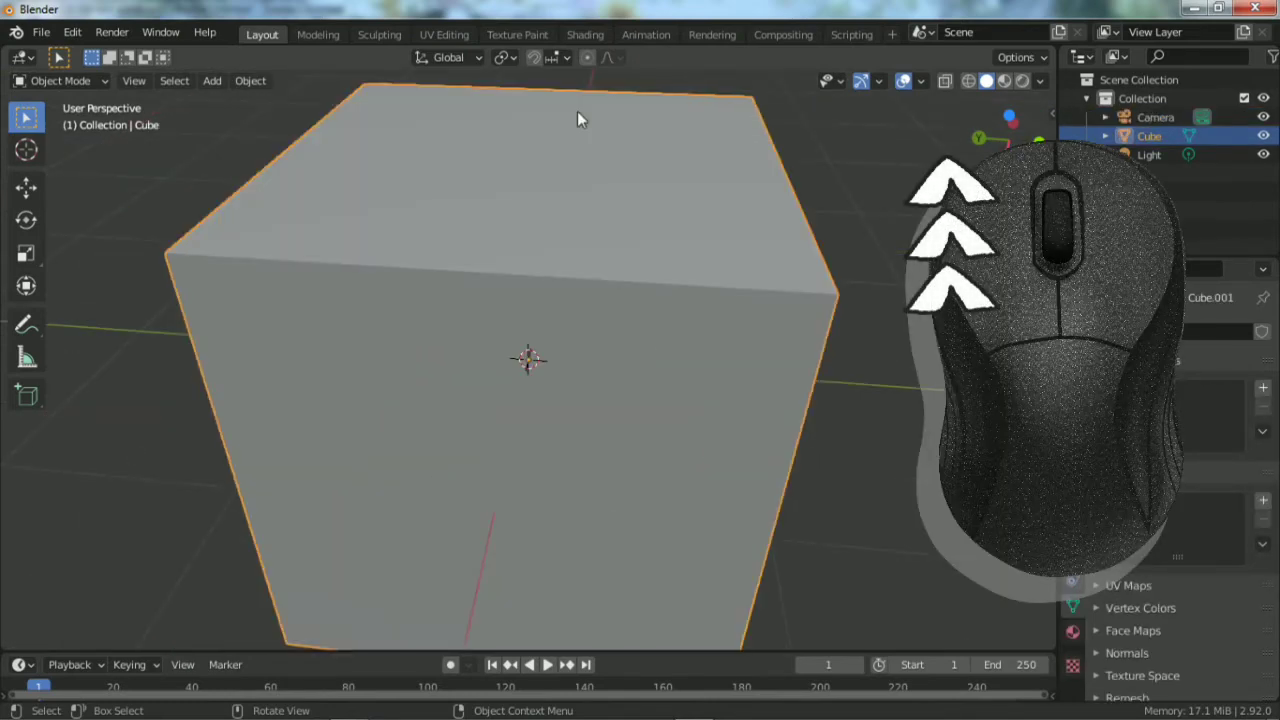
pyautogui.scroll(-4, 577, 118)
pyautogui.scroll(-5, 577, 324)
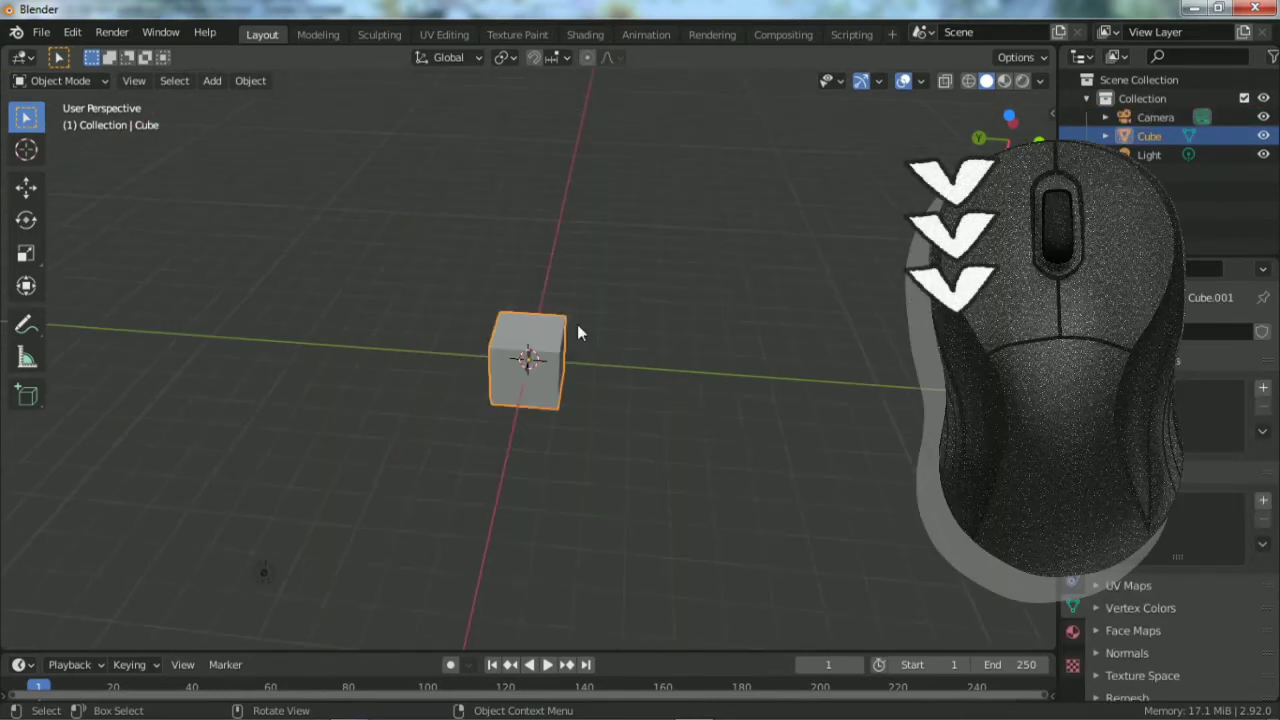
pyautogui.scroll(2, 577, 325)
pyautogui.scroll(5, 577, 325)
pyautogui.scroll(-6, 577, 325)
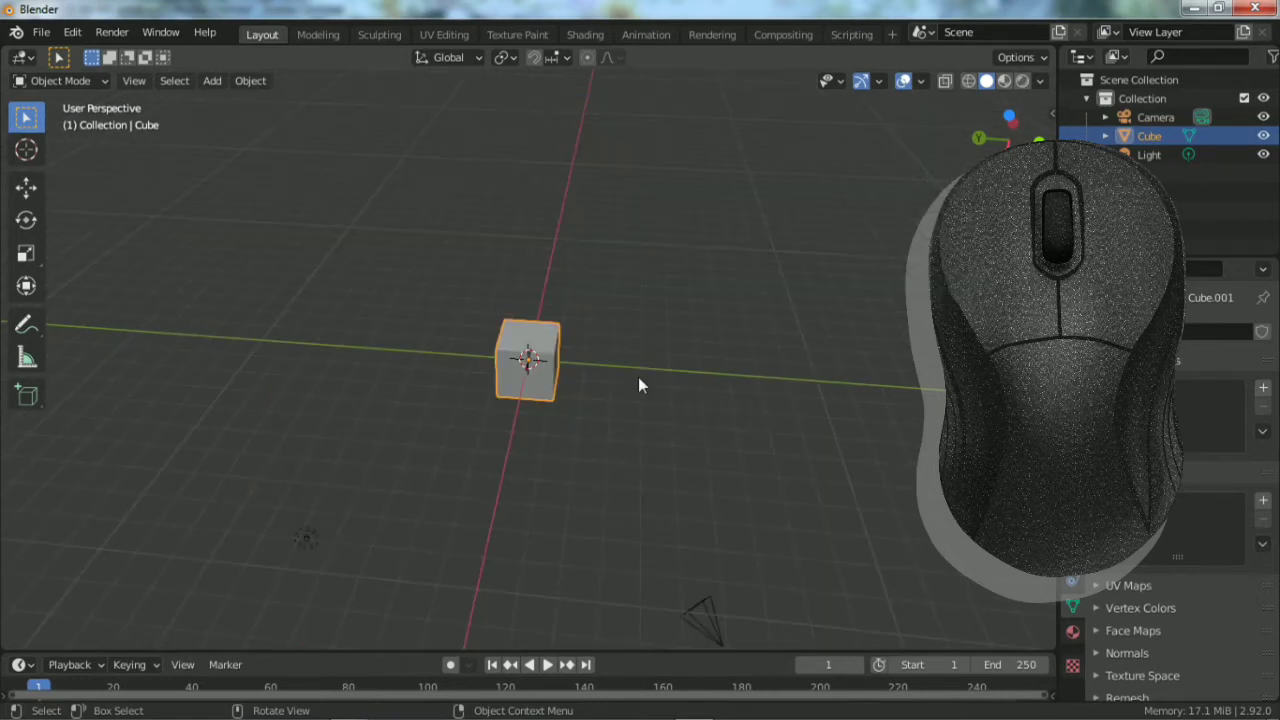
pyautogui.moveTo(638, 377)
pyautogui.mouseDown(button='middle')
pyautogui.moveTo(473, 330)
pyautogui.moveTo(565, 366)
pyautogui.mouseUp(button='middle')
pyautogui.scroll(3, 473, 330)
pyautogui.scroll(-2, 565, 366)
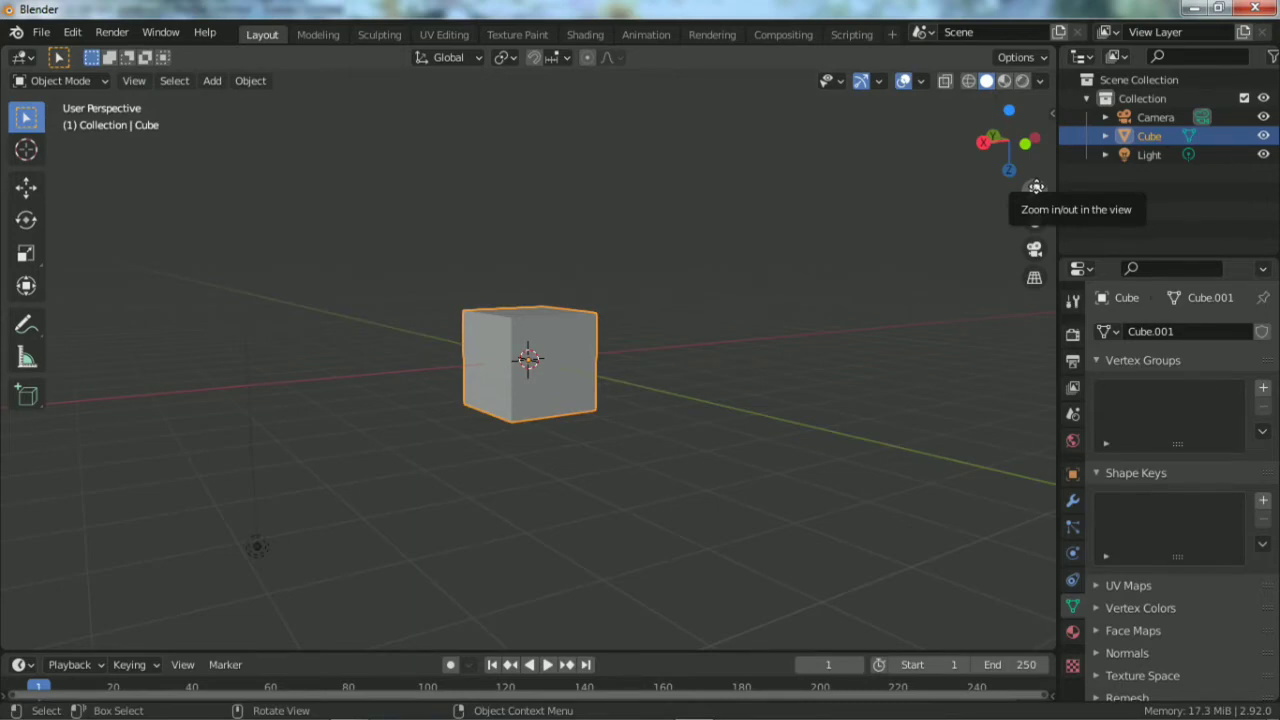
# Zoom far in past the cube, then back out and orbit slightly around it.
pyautogui.moveTo(1035, 187); pyautogui.dragTo(1035, 230)
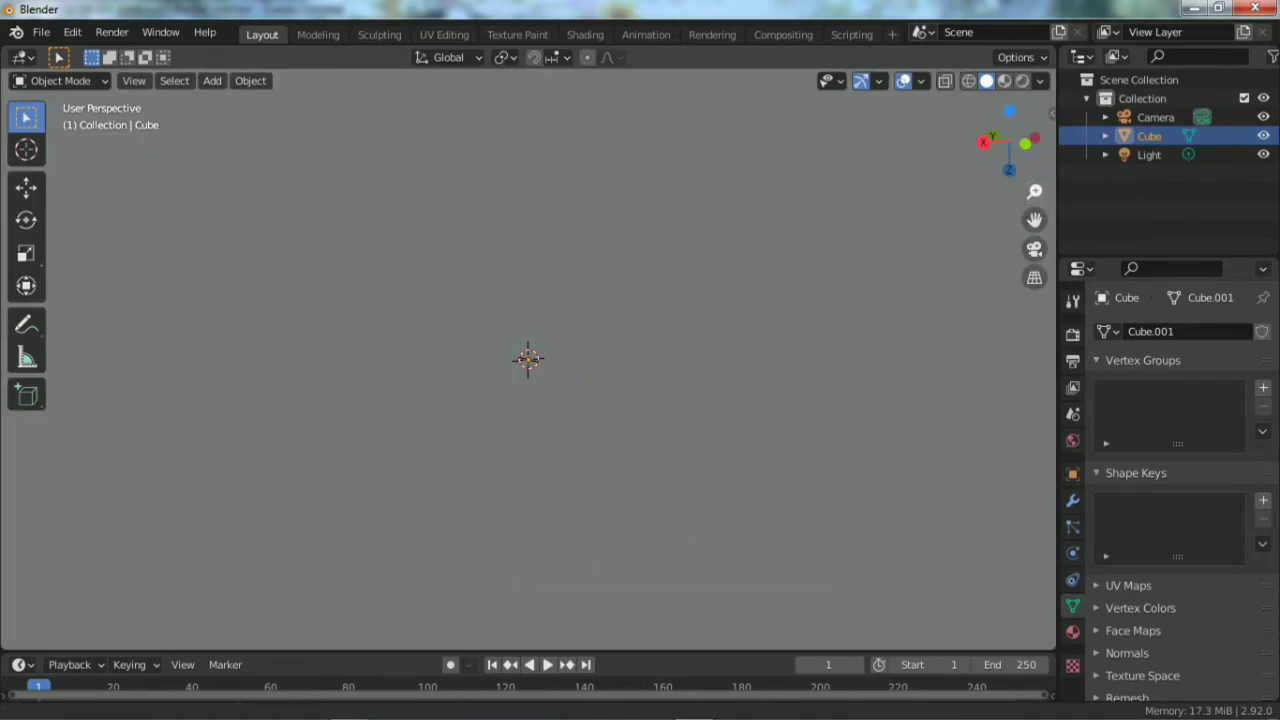
pyautogui.scroll(-5, 277, 532)
pyautogui.scroll(-1, 277, 532)
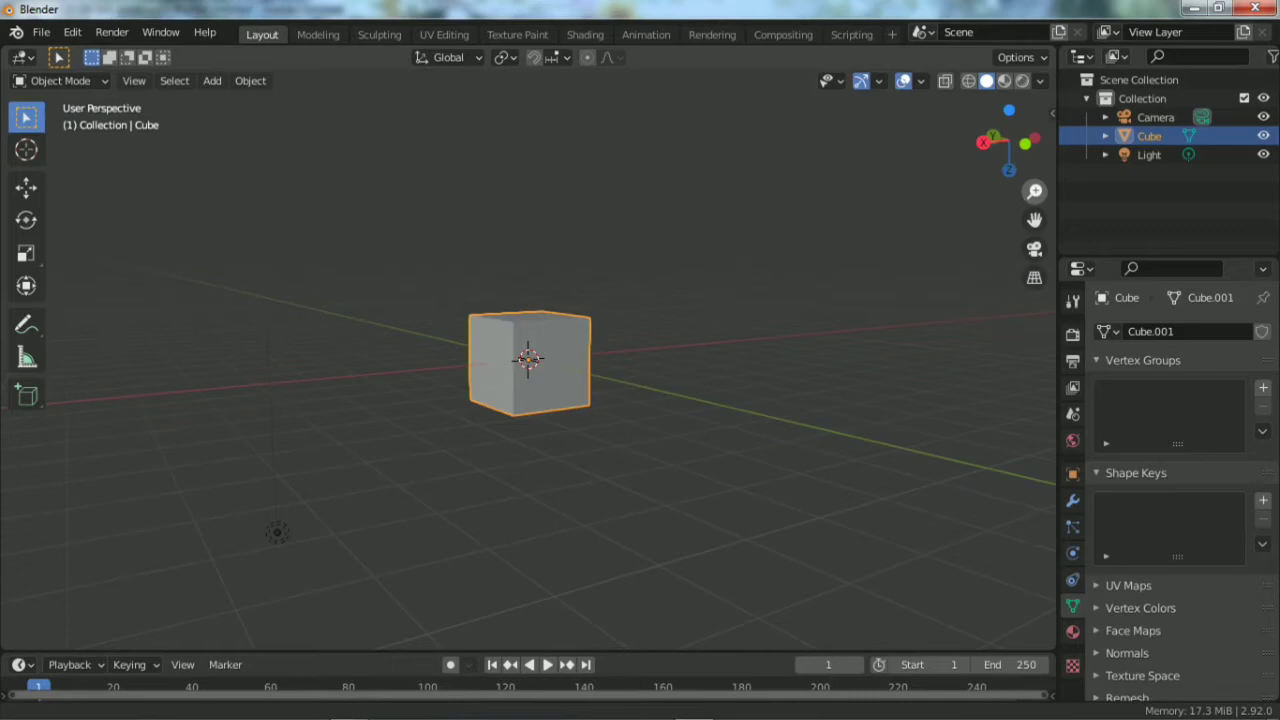
pyautogui.scroll(-2, 277, 532)
pyautogui.scroll(-1, 309, 503)
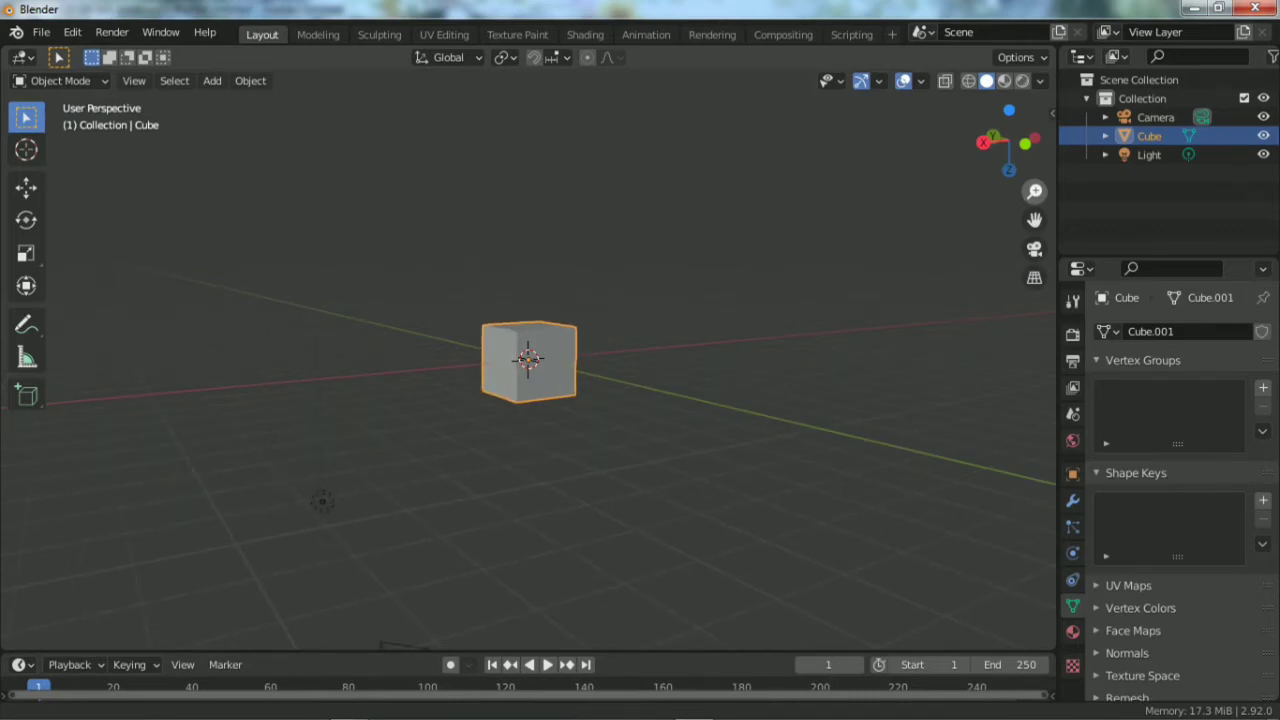
pyautogui.scroll(4, 322, 501)
pyautogui.scroll(4, 322, 501)
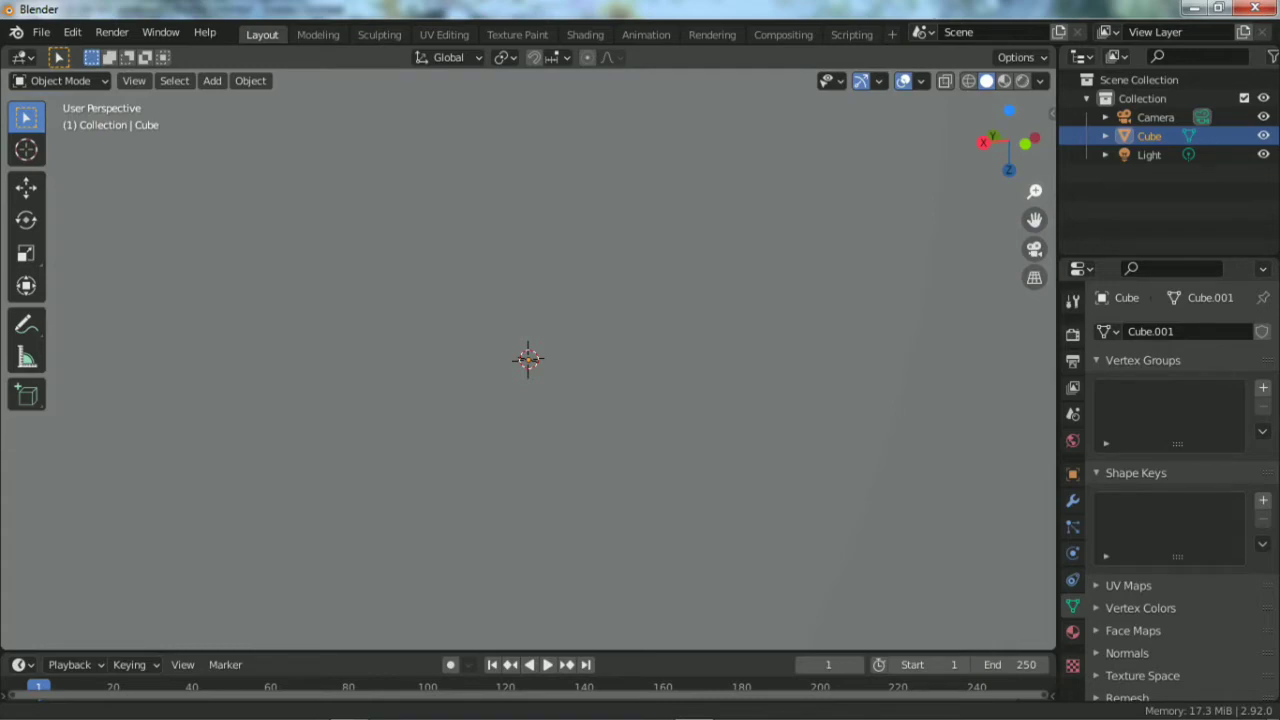
pyautogui.scroll(-5, 757, 368)
pyautogui.moveTo(757, 368); pyautogui.dragTo(623, 368, button='middle')
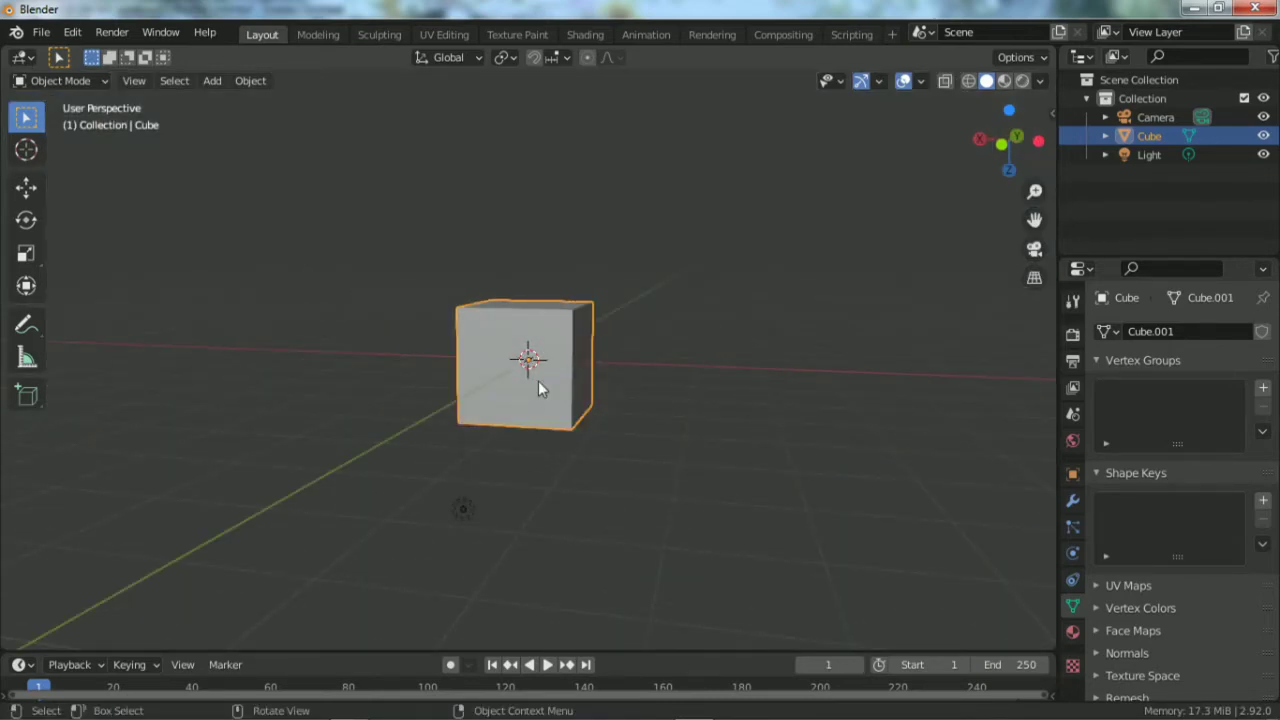
pyautogui.moveTo(538, 385)
pyautogui.mouseDown(button='middle')
pyautogui.moveTo(441, 333)
pyautogui.moveTo(604, 362)
pyautogui.mouseUp(button='middle')
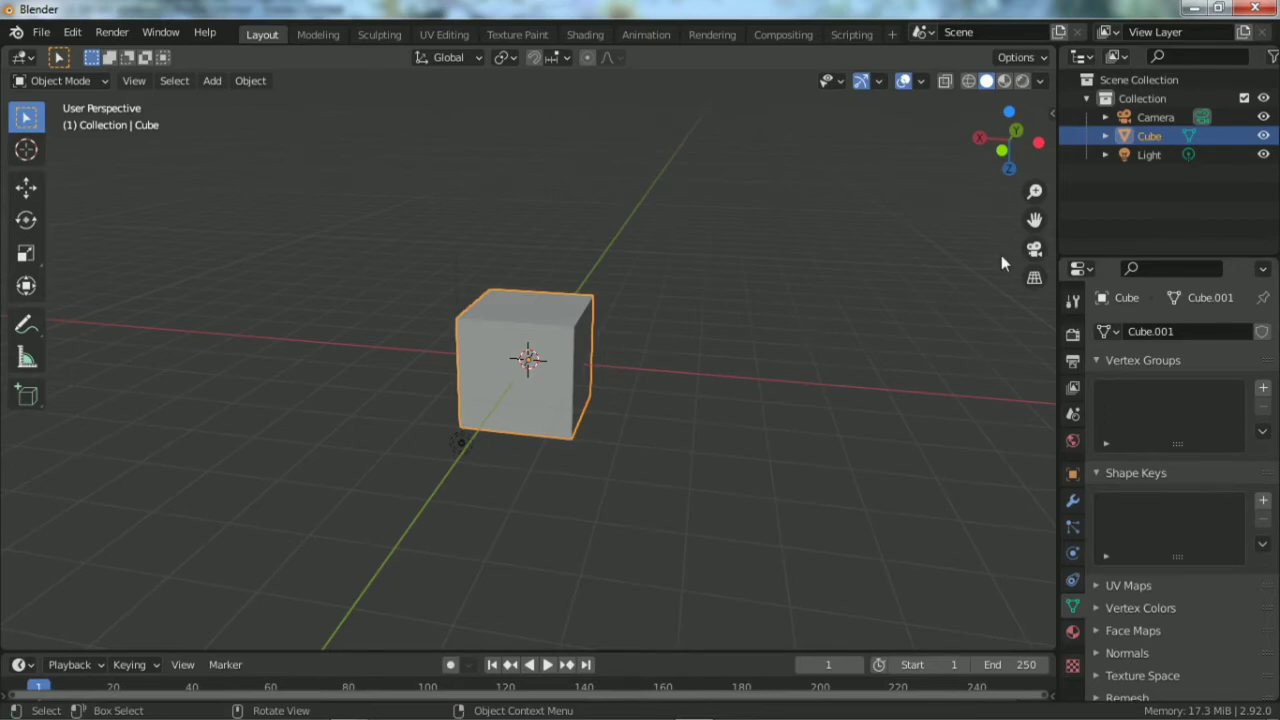
# Deselect everything, orbit to a lower frontal view and zoom in closer on the cube.
pyautogui.click(957, 216)
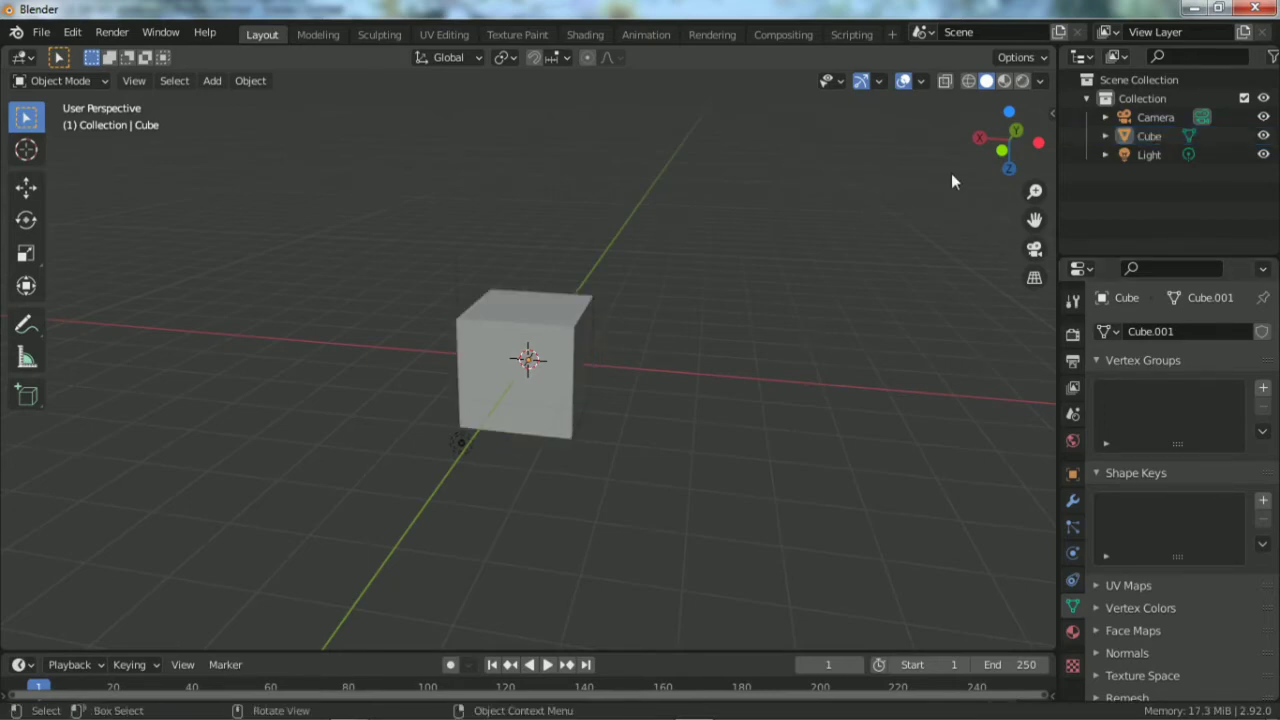
pyautogui.moveTo(1010, 140); pyautogui.dragTo(985, 155)
pyautogui.scroll(4, 755, 370)
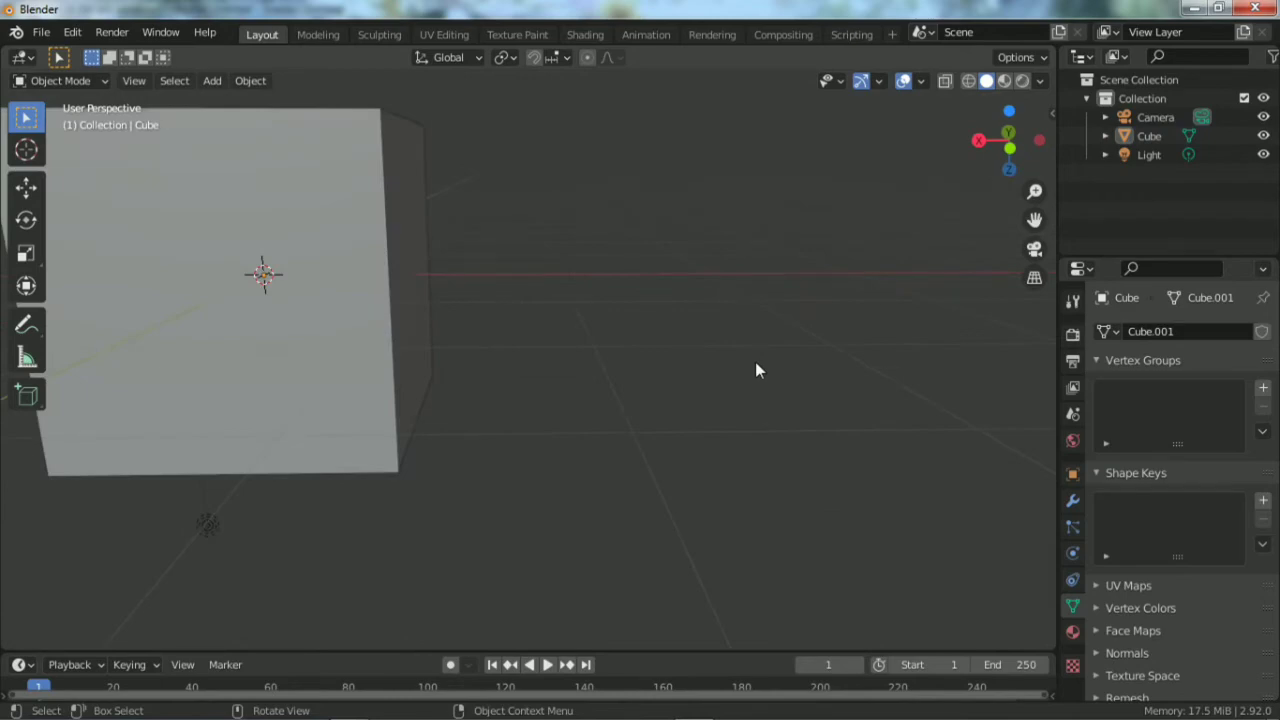
pyautogui.scroll(-3, 742, 363)
pyautogui.scroll(-1, 742, 370)
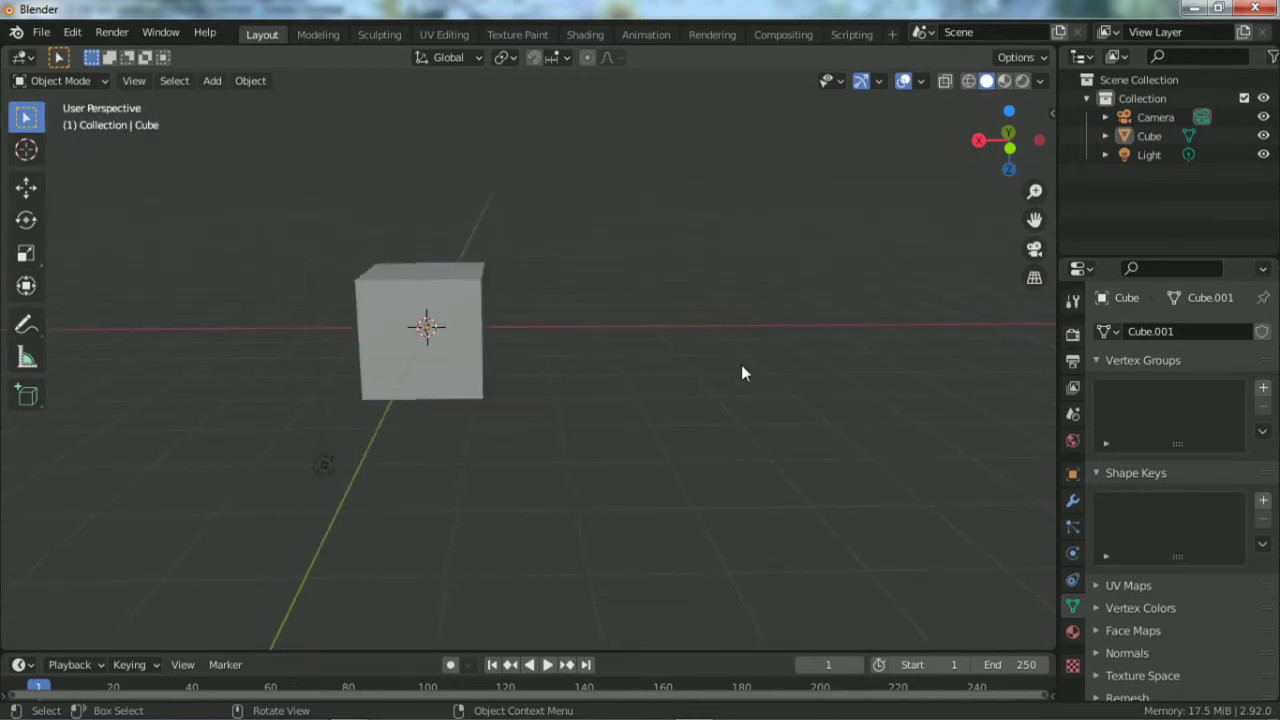
pyautogui.scroll(-1, 742, 372)
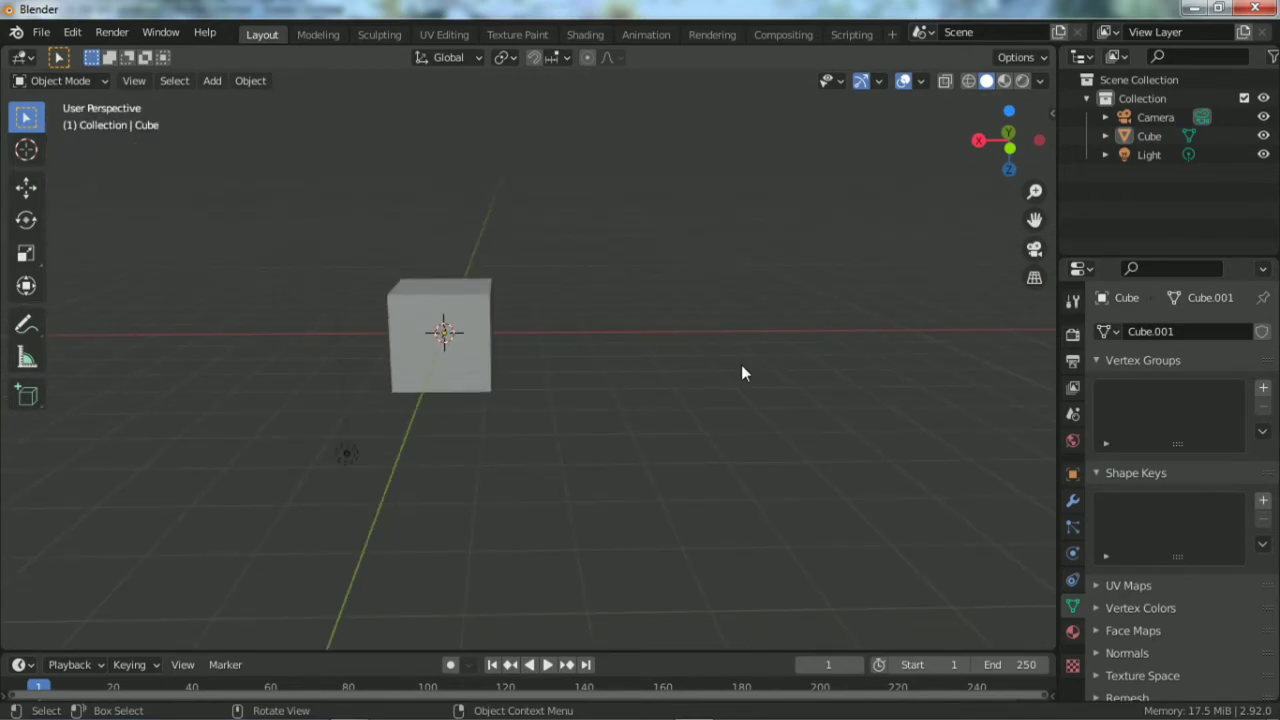
pyautogui.scroll(2, 741, 364)
pyautogui.moveTo(1034, 191)
pyautogui.mouseDown()
pyautogui.moveTo(1034, 175)
pyautogui.moveTo(1034, 195)
pyautogui.moveTo(1194, 227)
pyautogui.mouseUp()
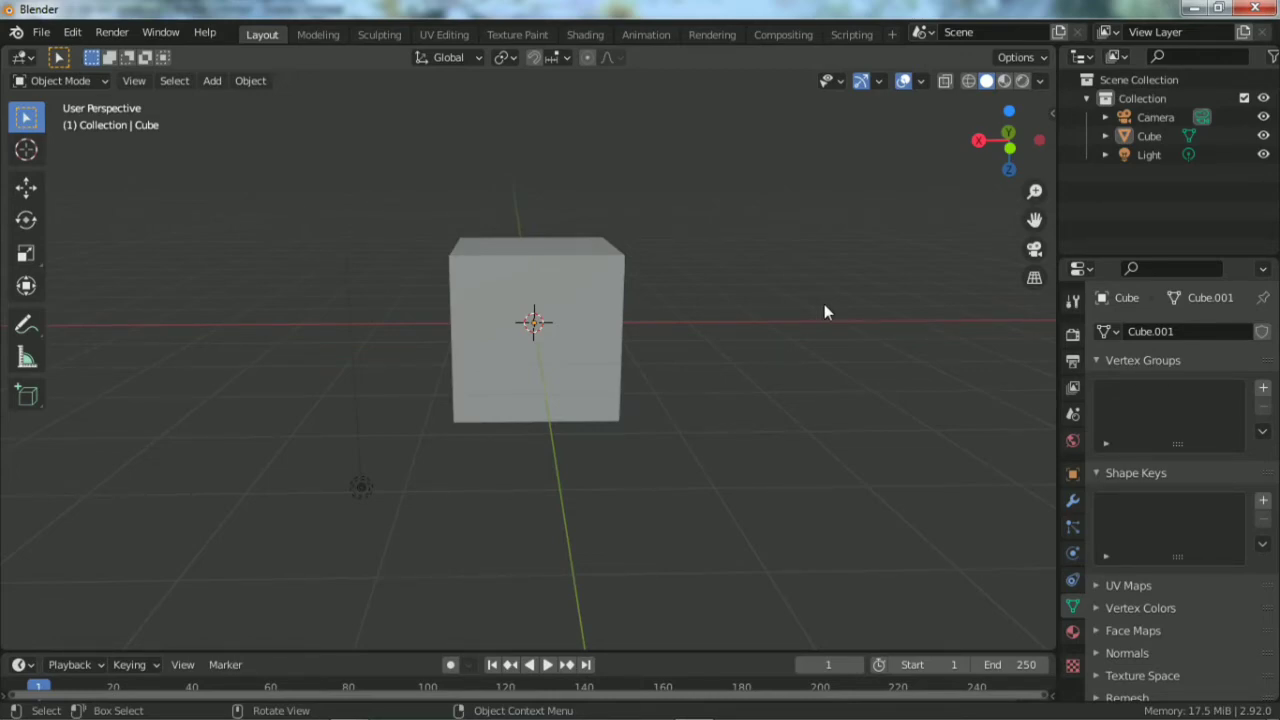
# Select cubes in the row, zoom and pan out along it, then select the end cube.
pyautogui.click(632, 320)
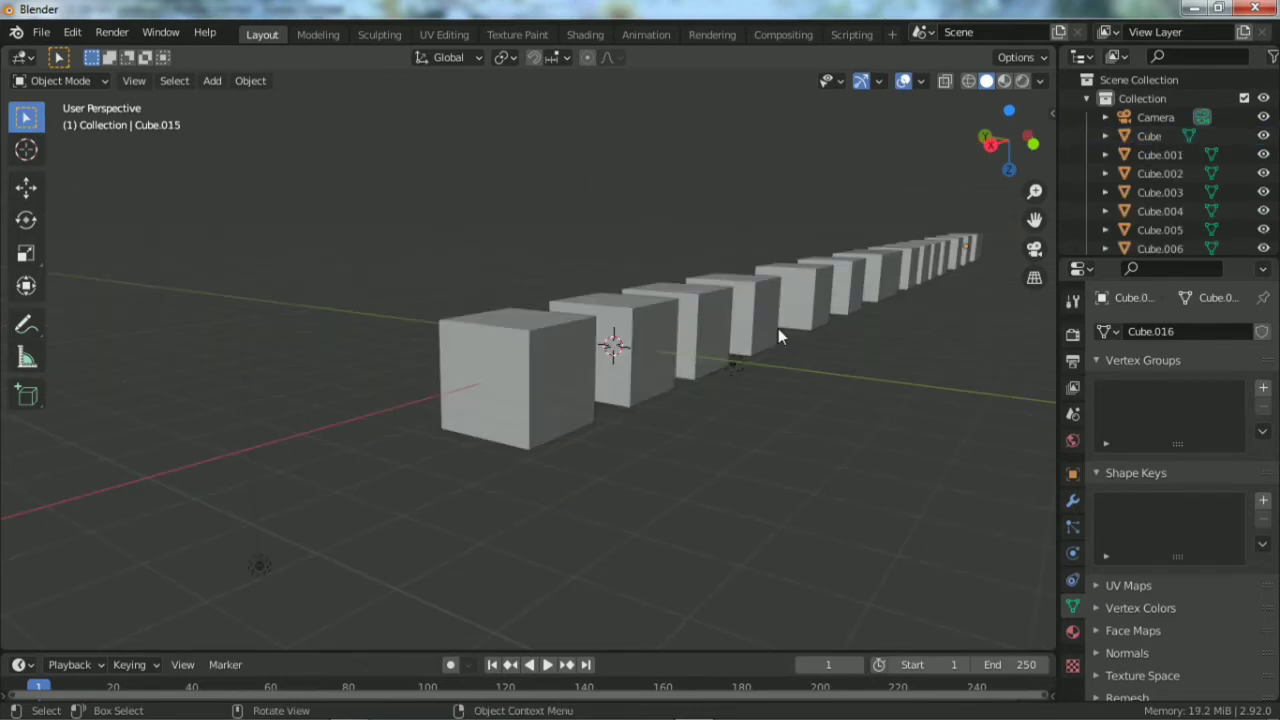
pyautogui.click(527, 348)
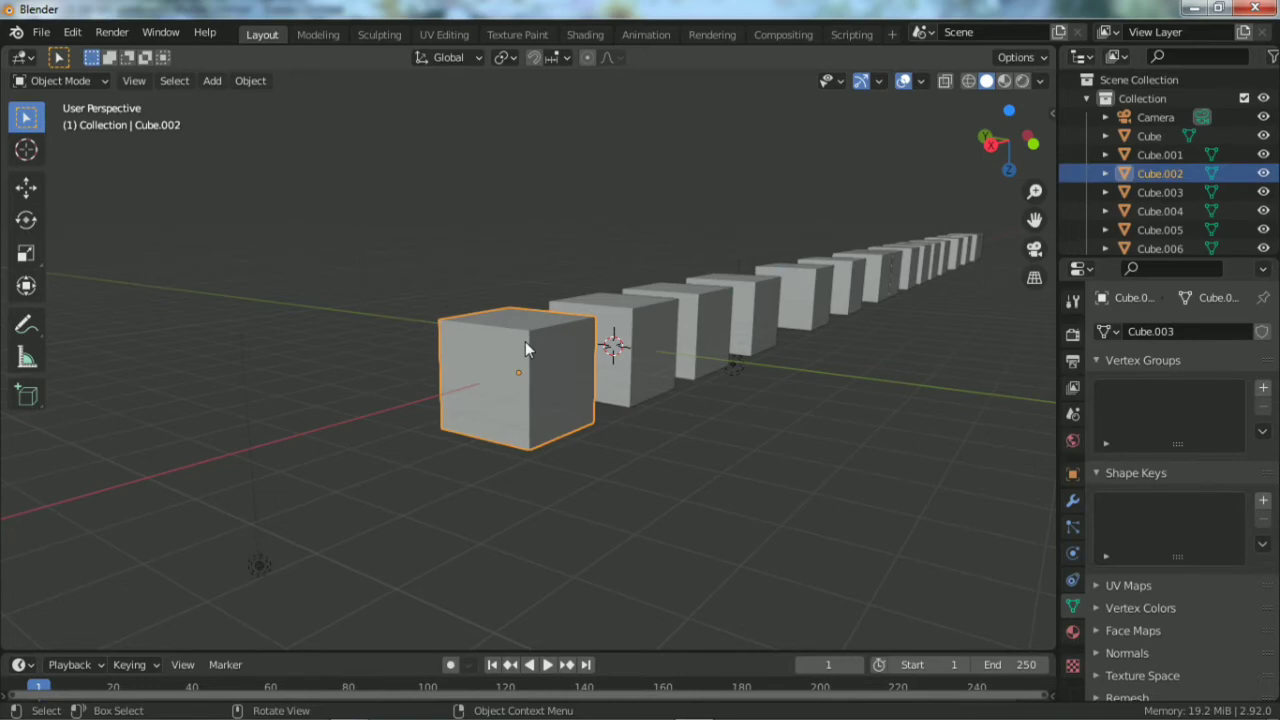
pyautogui.scroll(3, 525, 341)
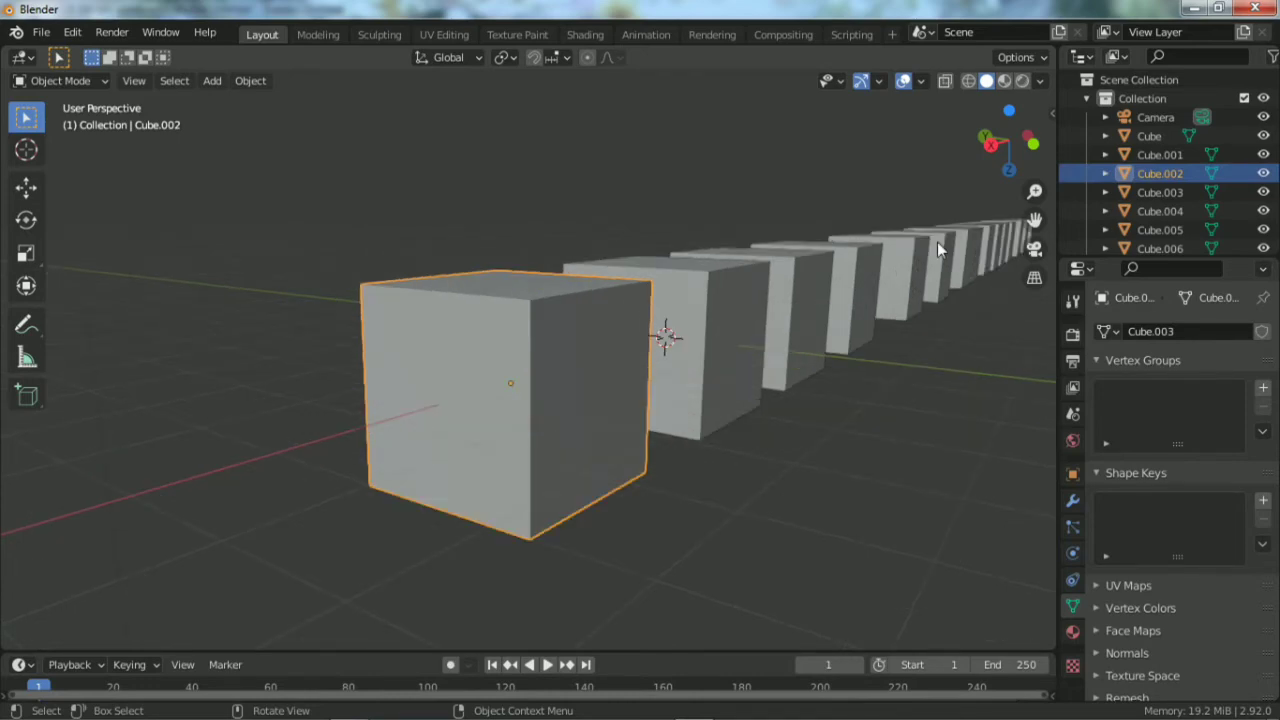
pyautogui.moveTo(1030, 220); pyautogui.dragTo(1014, 218)
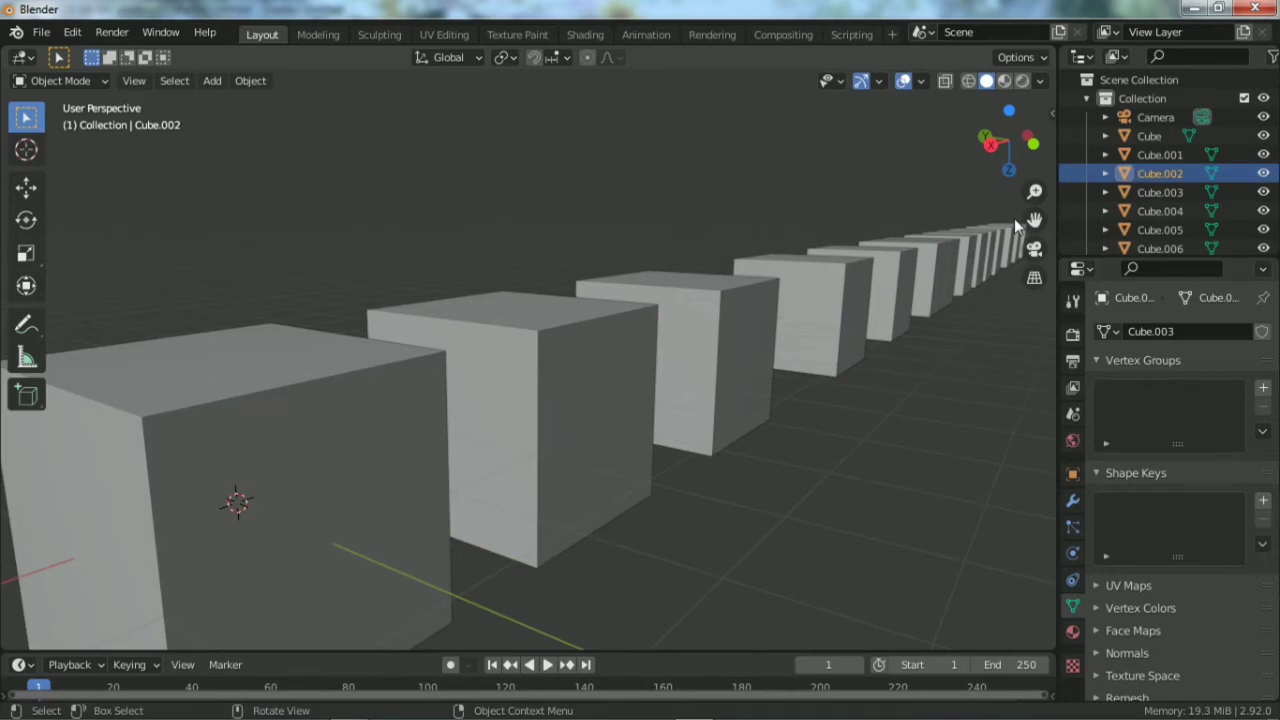
pyautogui.scroll(-4, 649, 305)
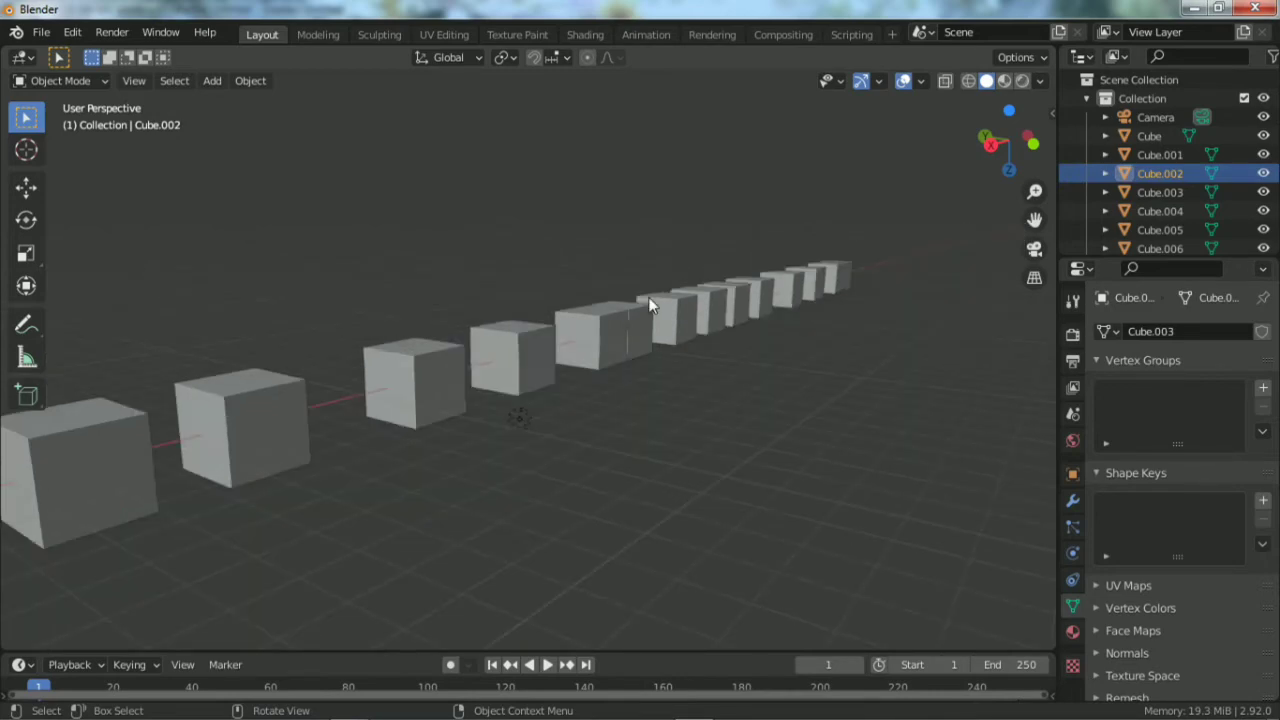
pyautogui.scroll(-3, 649, 305)
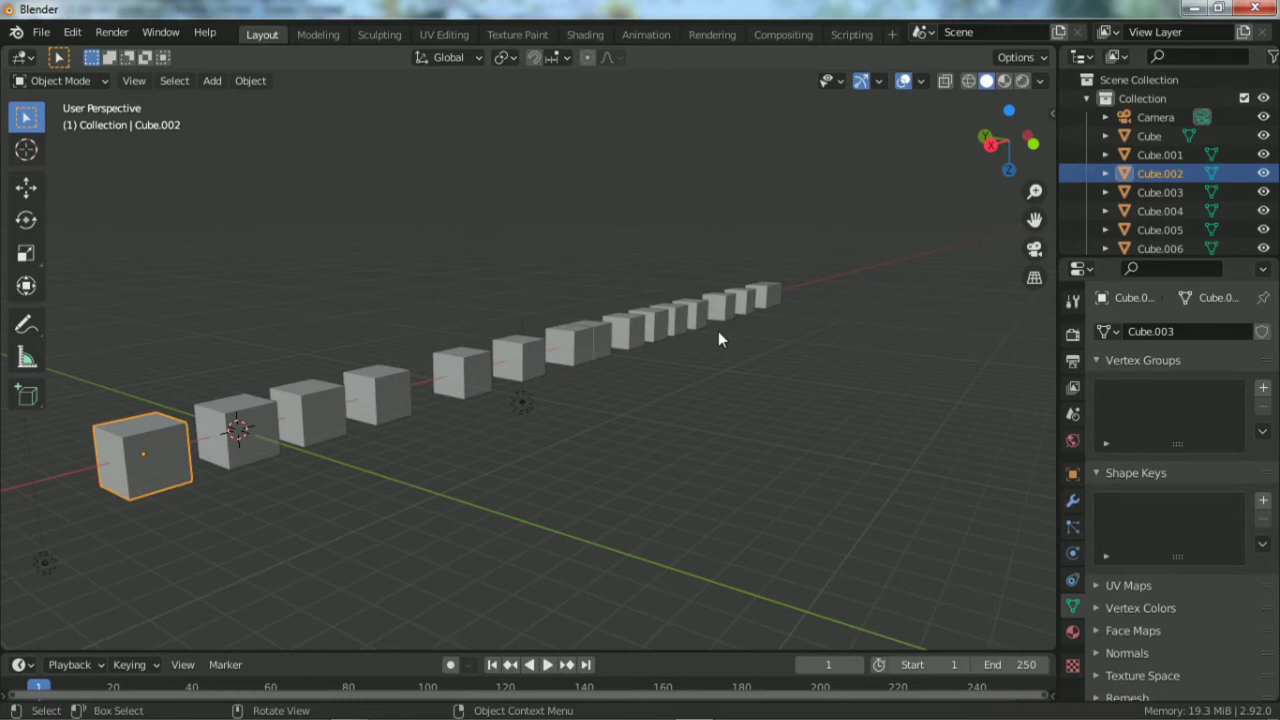
pyautogui.click(781, 299)
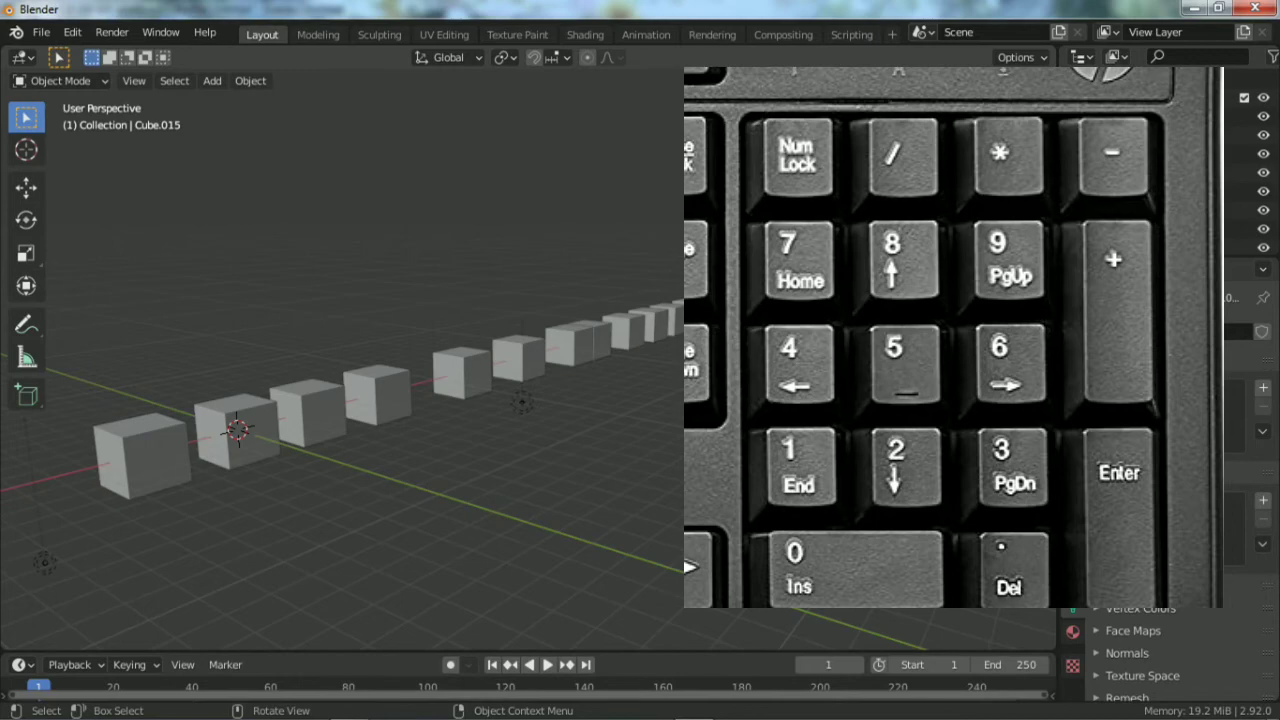
# Frame the selected end cube and orbit to see the row from another side.
pyautogui.press('KP_Decimal')
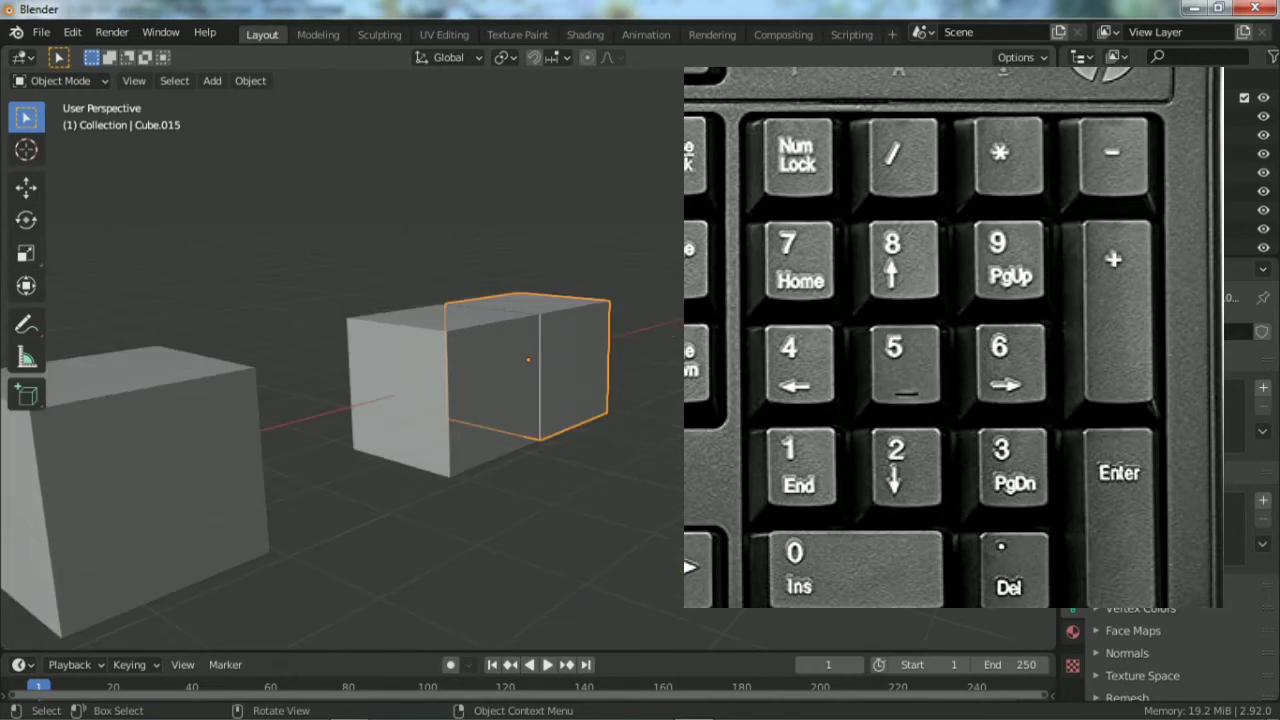
pyautogui.moveTo(693, 350); pyautogui.dragTo(398, 332, button='middle')
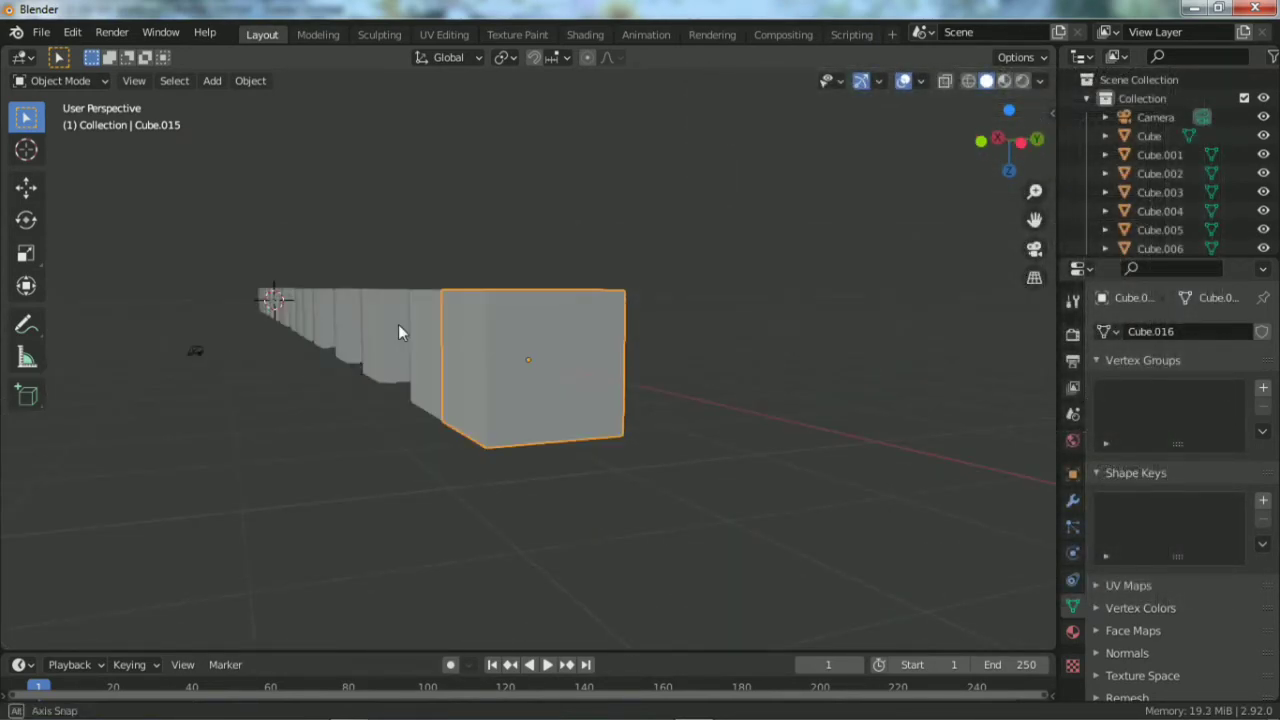
pyautogui.moveTo(253, 293); pyautogui.dragTo(309, 309, button='middle')
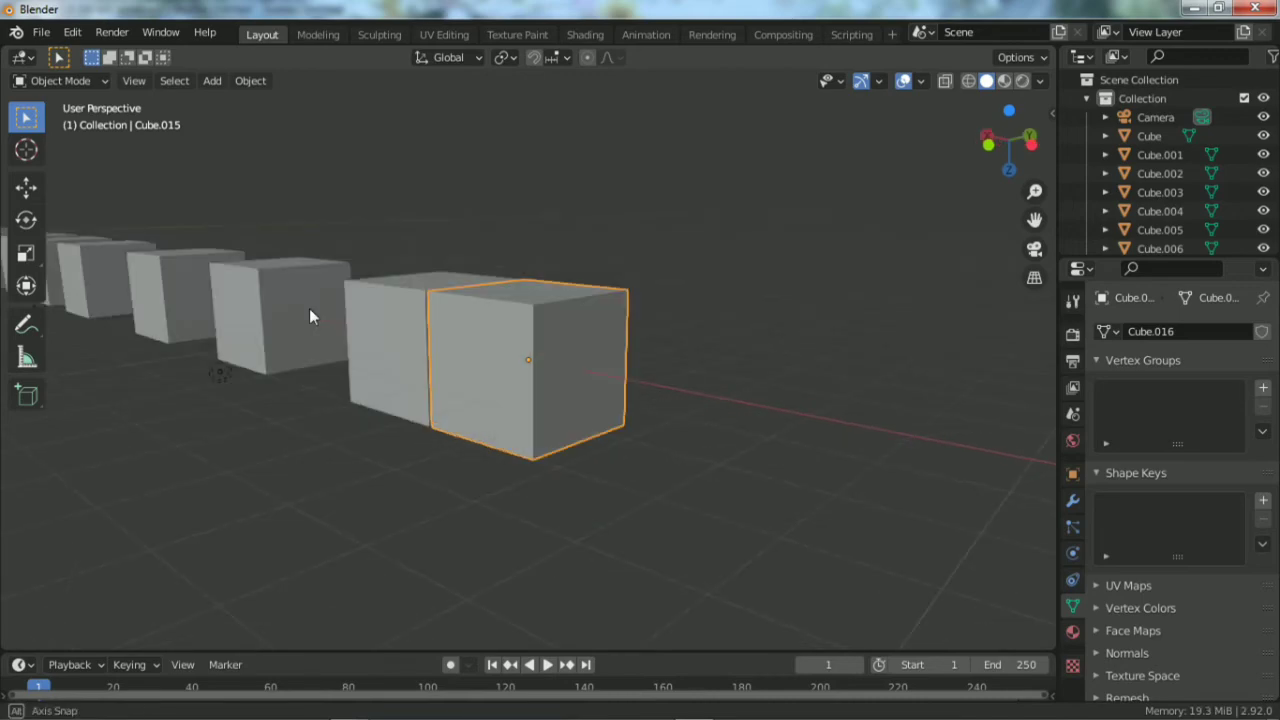
pyautogui.scroll(-10, 272, 302)
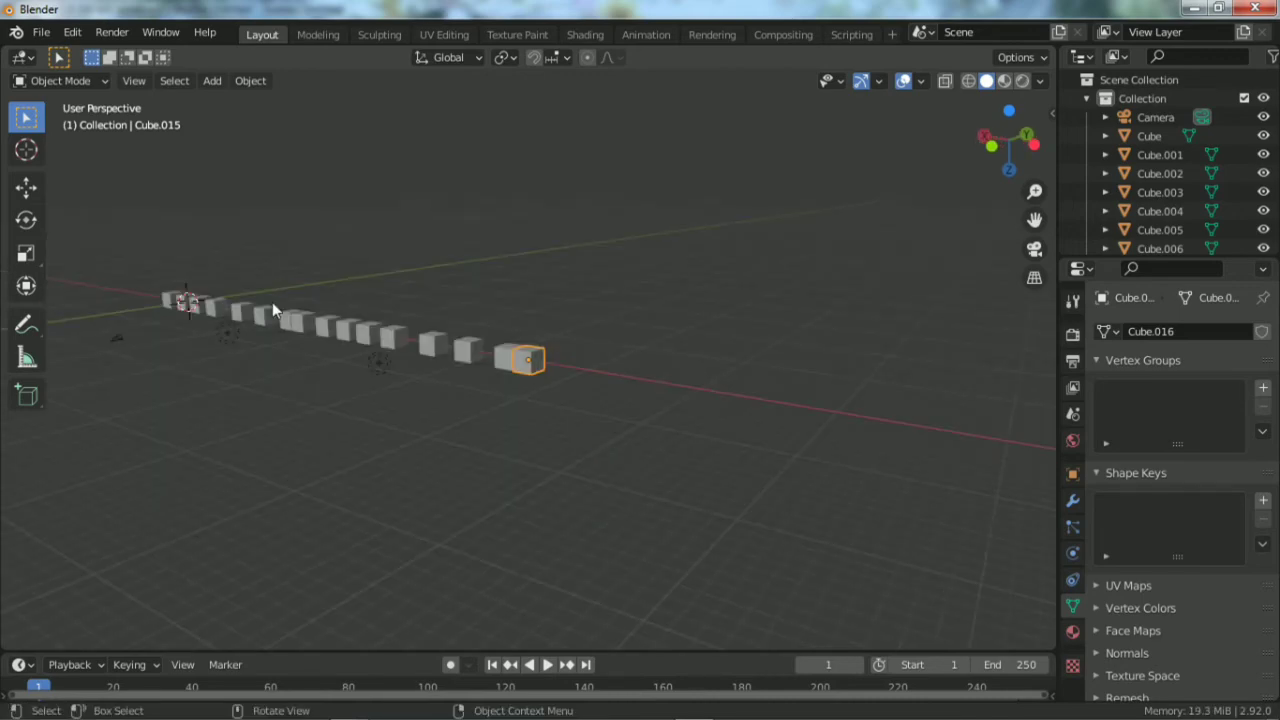
# Select Cube.002, frame it with numpad period, and zoom out slightly.
pyautogui.click(178, 301)
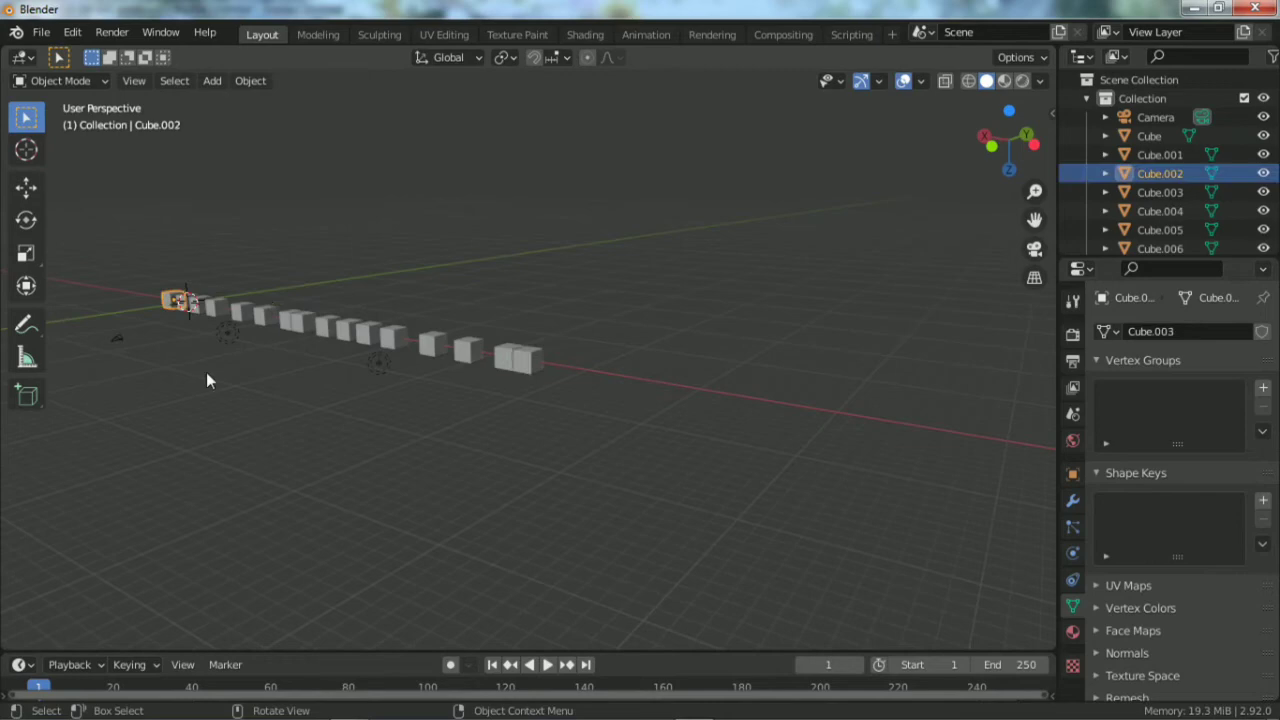
pyautogui.scroll(3, 207, 374)
pyautogui.press('KP_Decimal')
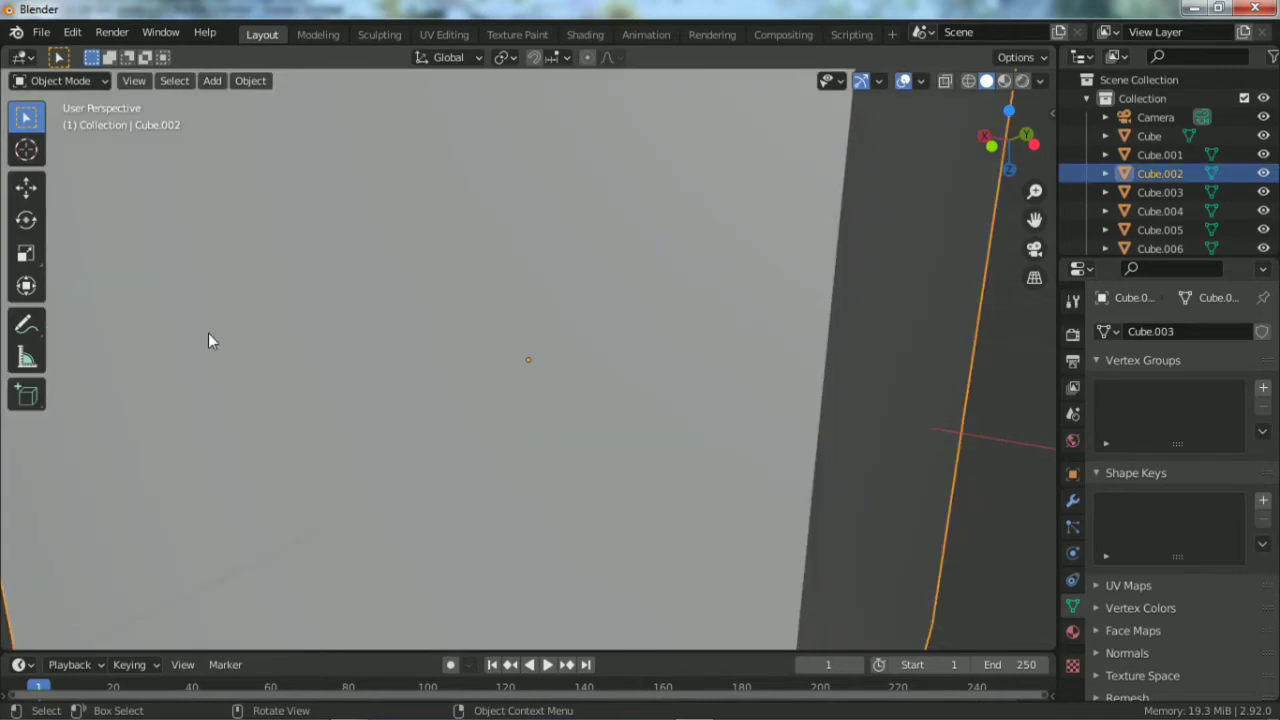
pyautogui.scroll(-6, 322, 365)
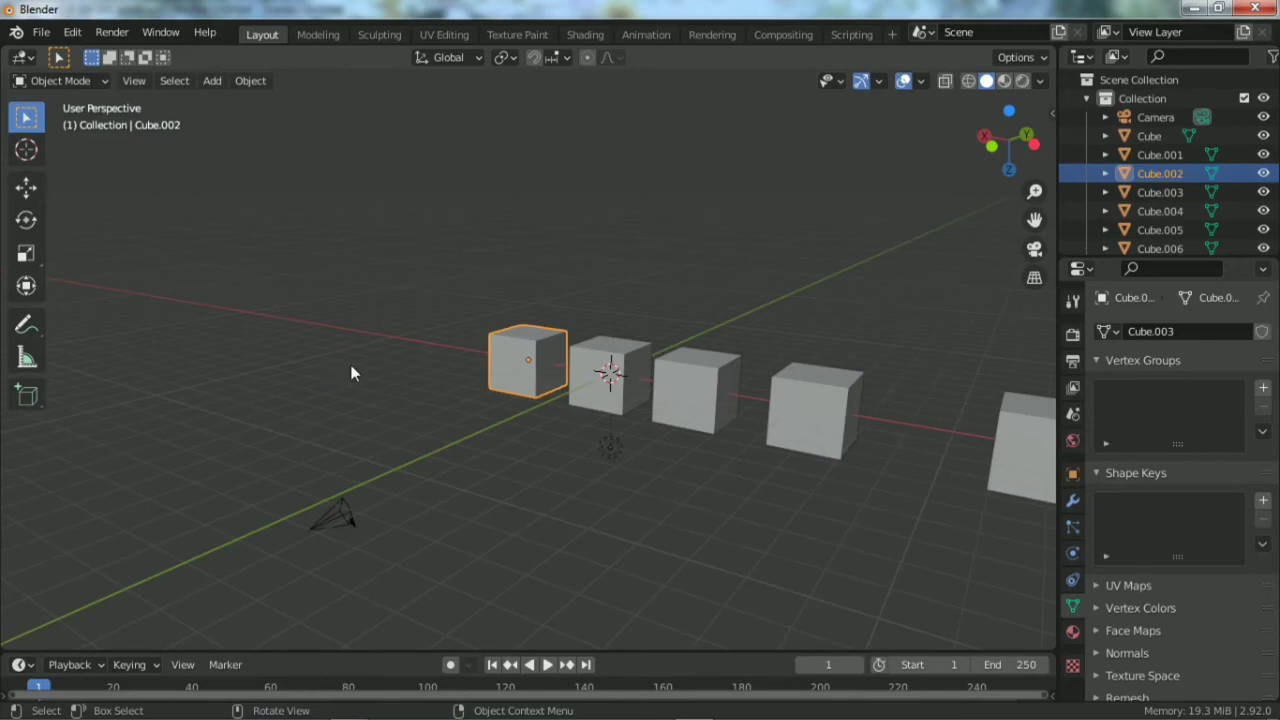
# Re-centre the view on the far end of the row and orbit to its other side.
pyautogui.moveTo(351, 373)
pyautogui.mouseDown(button='middle')
pyautogui.moveTo(703, 340)
pyautogui.moveTo(872, 271)
pyautogui.mouseUp(button='middle')
pyautogui.press('alt')
pyautogui.keyDown('alt'); pyautogui.middleClick(872, 271); pyautogui.keyUp('alt')
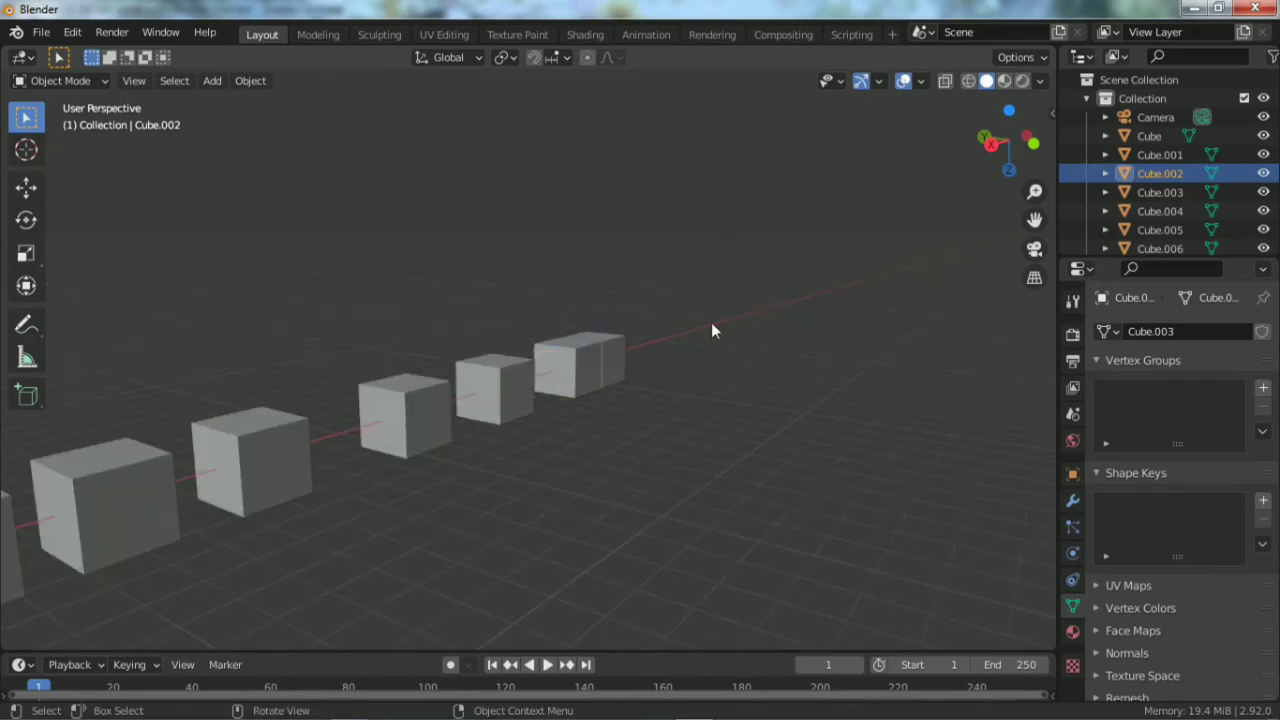
pyautogui.moveTo(711, 322); pyautogui.dragTo(162, 316, button='middle')
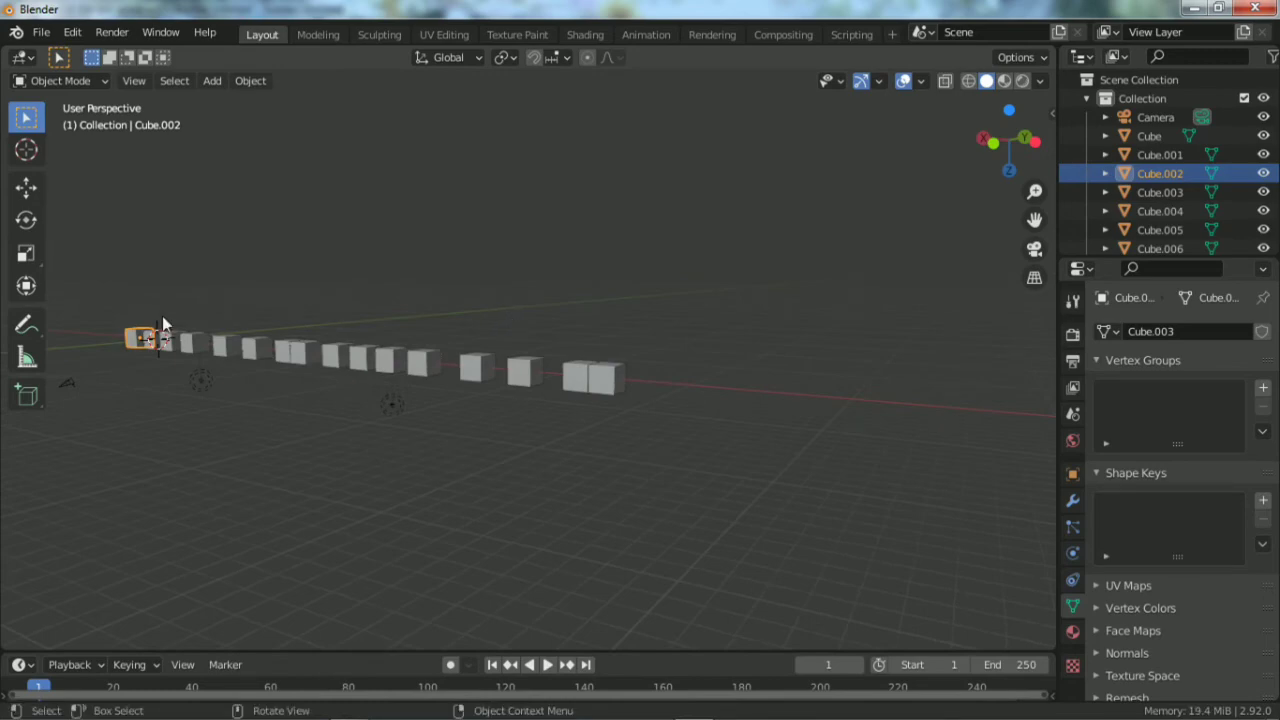
# Pan the row back across the viewport centre and fine-tune the zoom.
pyautogui.moveTo(1034, 219); pyautogui.dragTo(1189, 227)
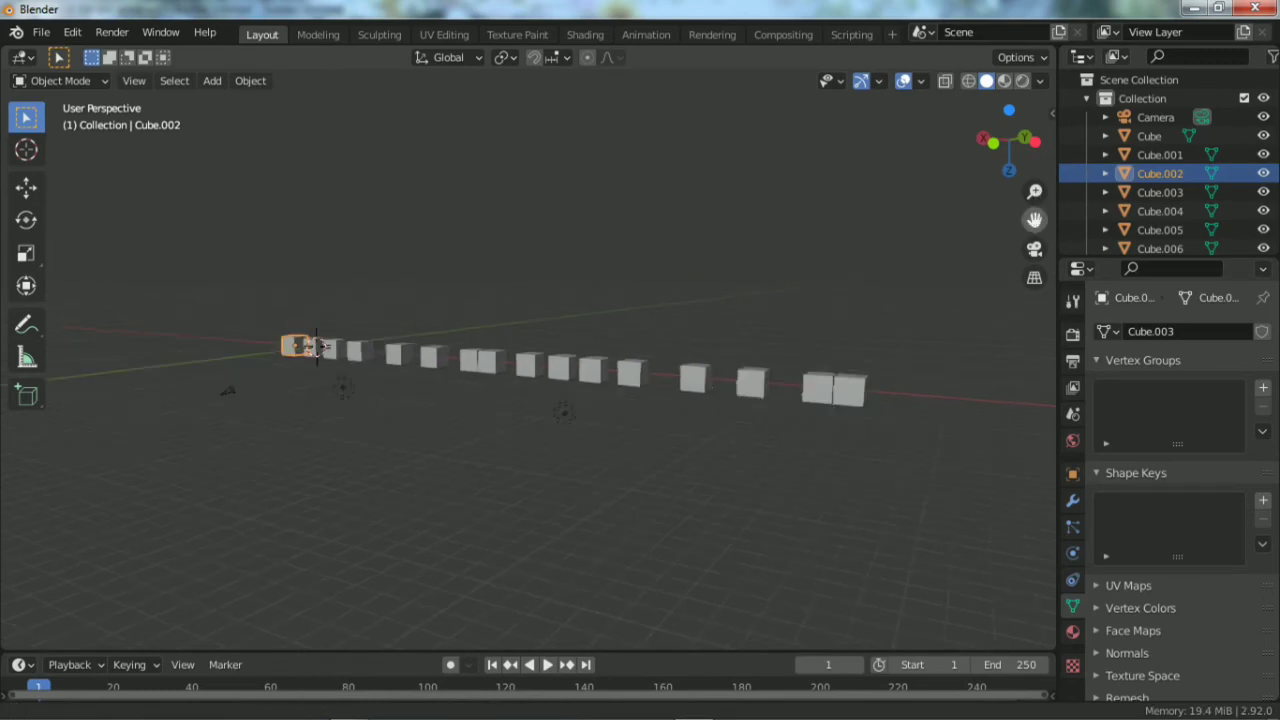
pyautogui.moveTo(1034, 219); pyautogui.dragTo(929, 269)
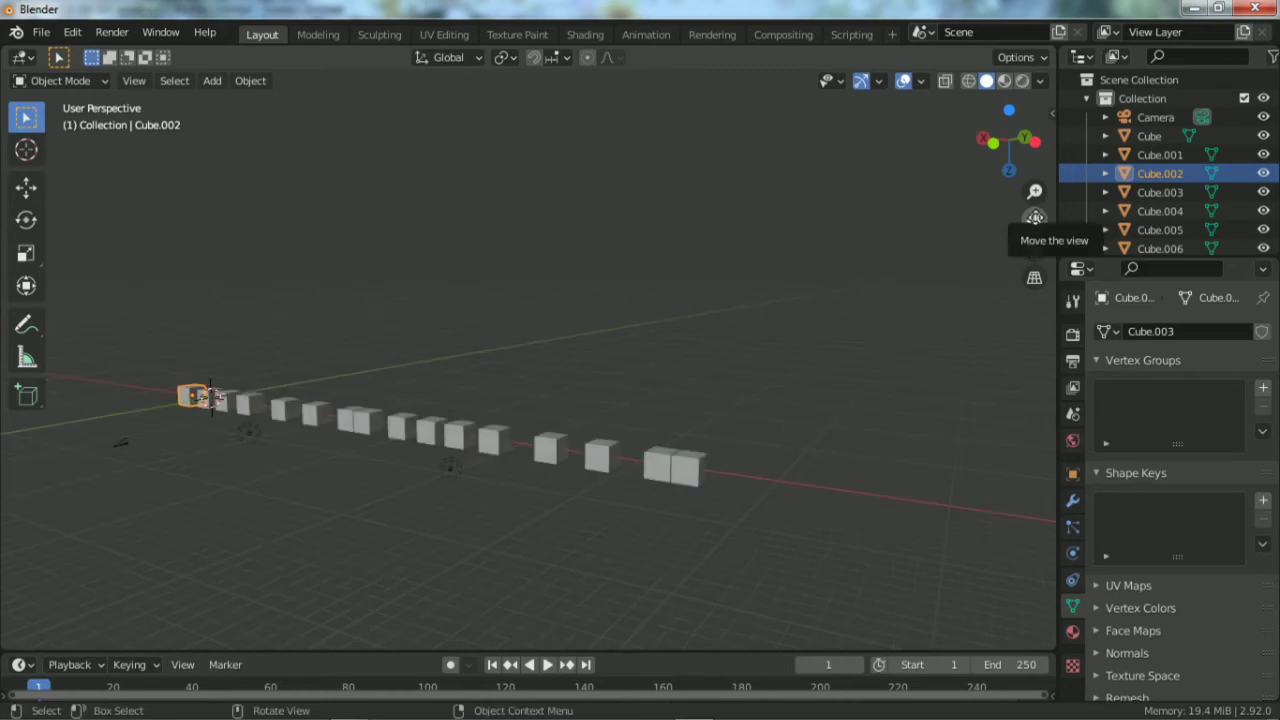
pyautogui.scroll(-2, 728, 406)
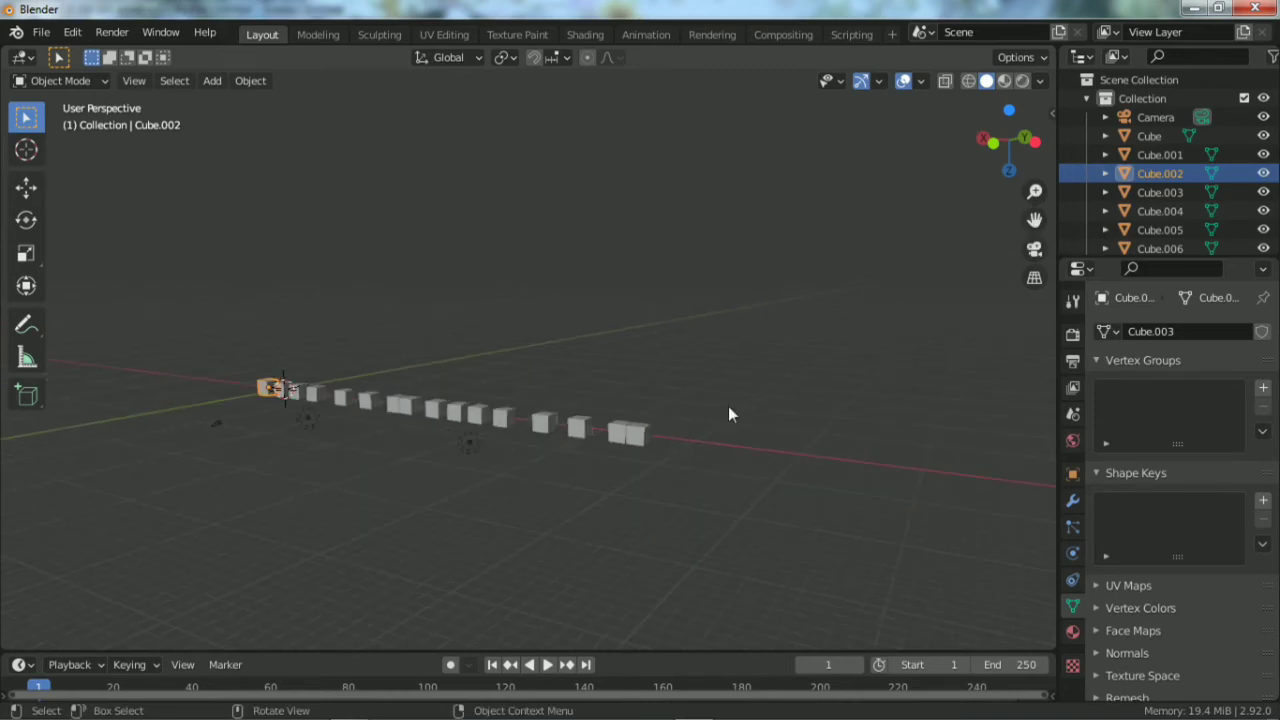
pyautogui.scroll(2, 728, 406)
pyautogui.scroll(1, 567, 364)
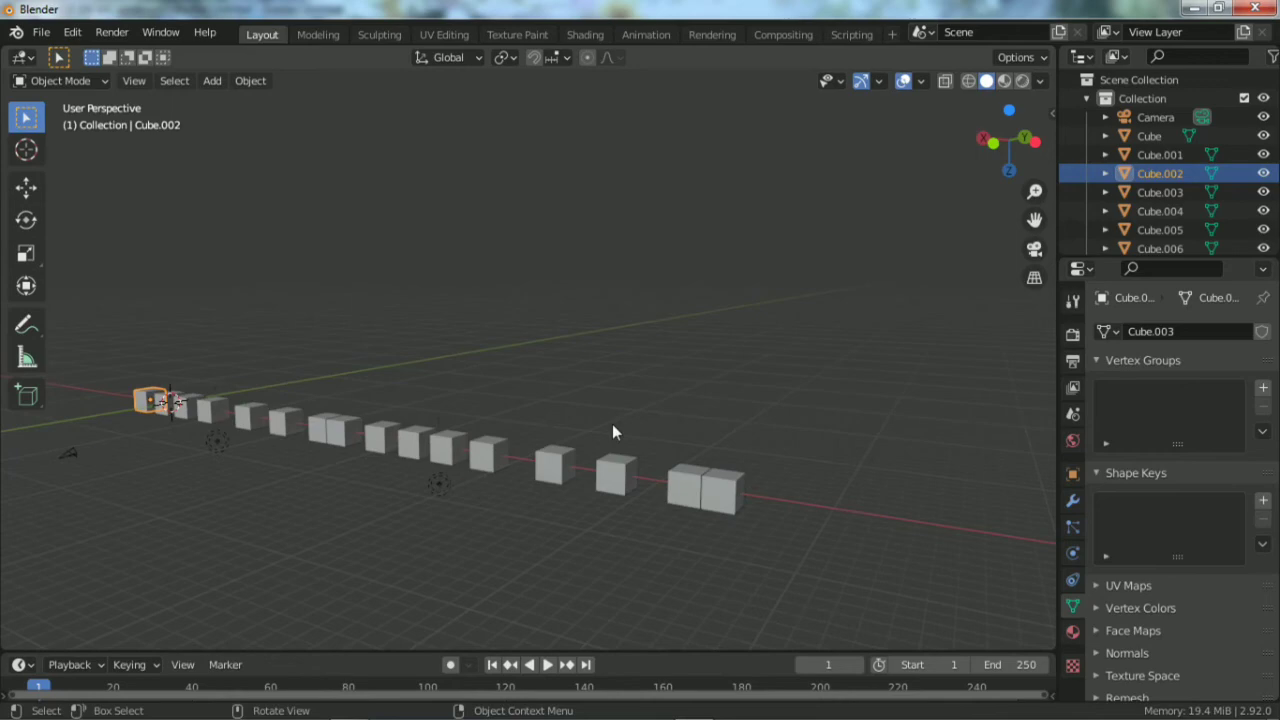
pyautogui.scroll(-2, 612, 426)
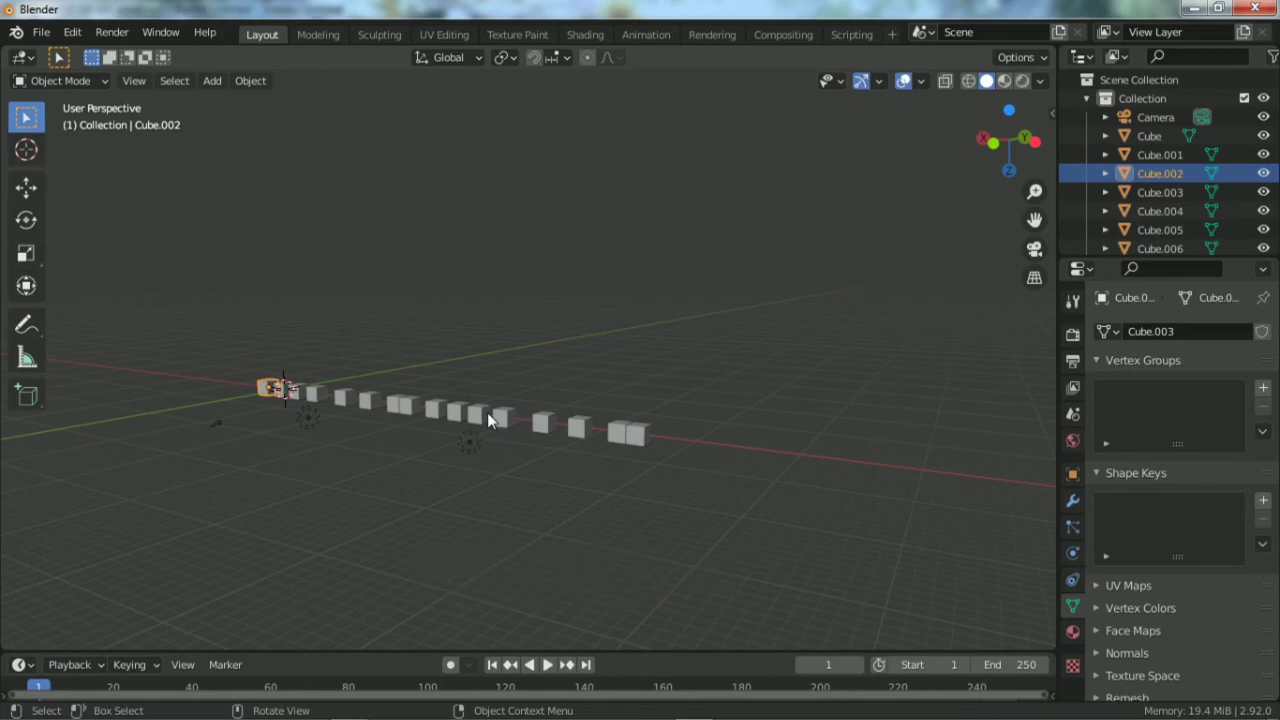
# Frame Cube.002, orbit to look down the row from its front, and deselect it.
pyautogui.press('KP_Decimal')
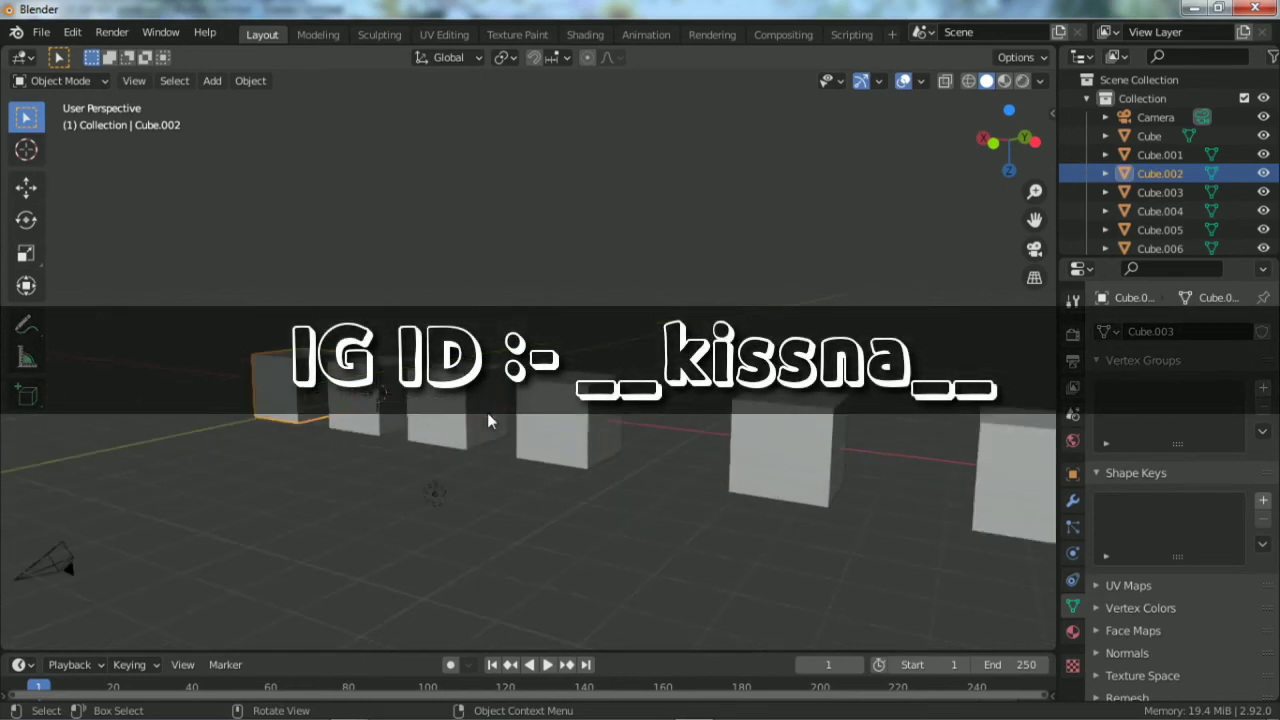
pyautogui.moveTo(510, 381)
pyautogui.mouseDown(button='middle')
pyautogui.moveTo(653, 362)
pyautogui.moveTo(711, 376)
pyautogui.mouseUp(button='middle')
pyautogui.click(711, 376)
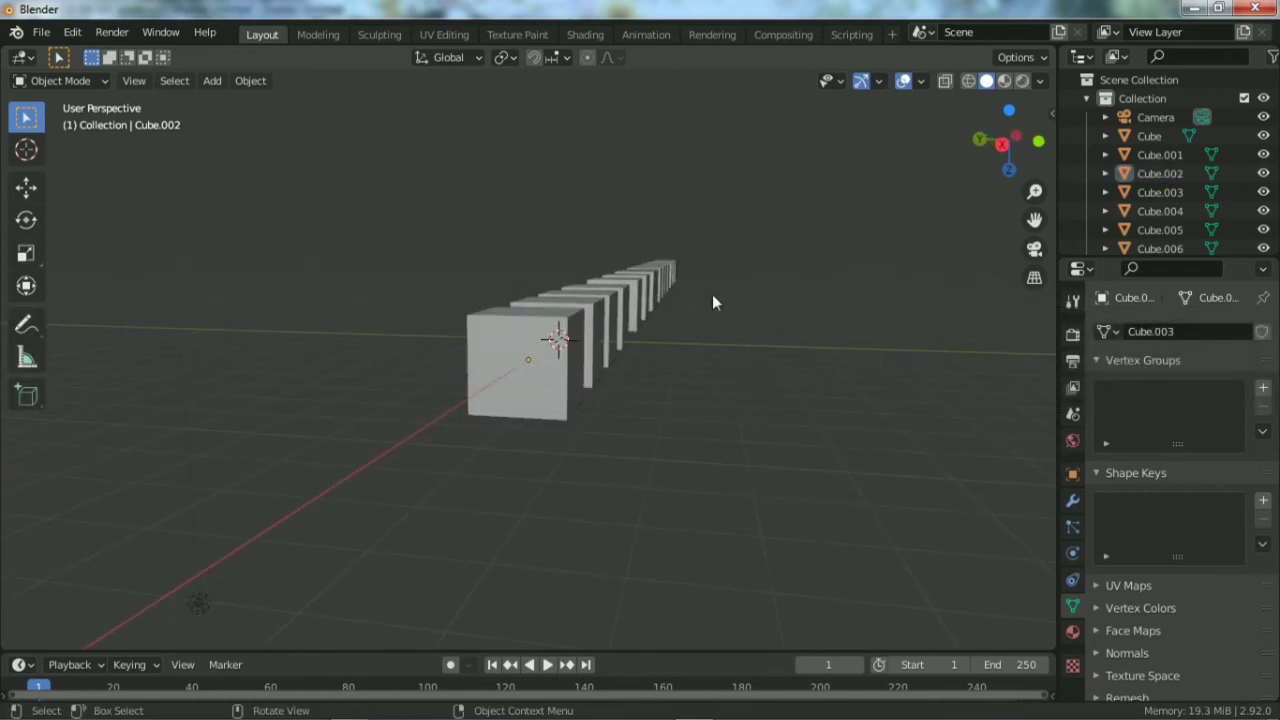